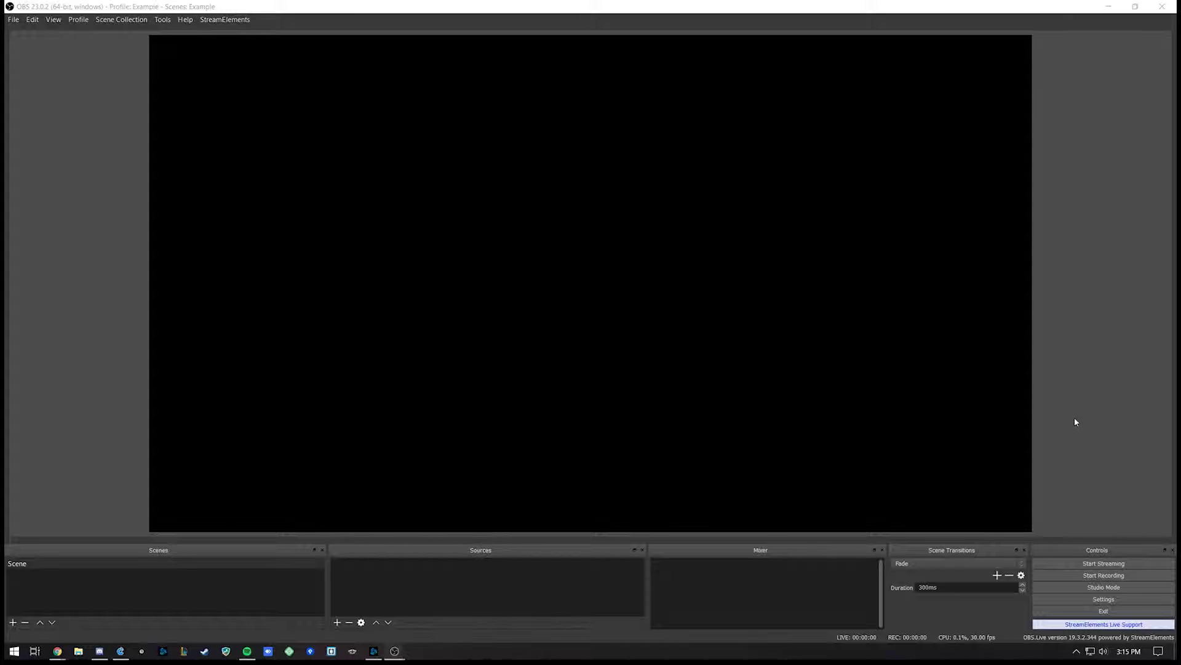
Open the output settings and switch the output mode to Advanced
click(1123, 600)
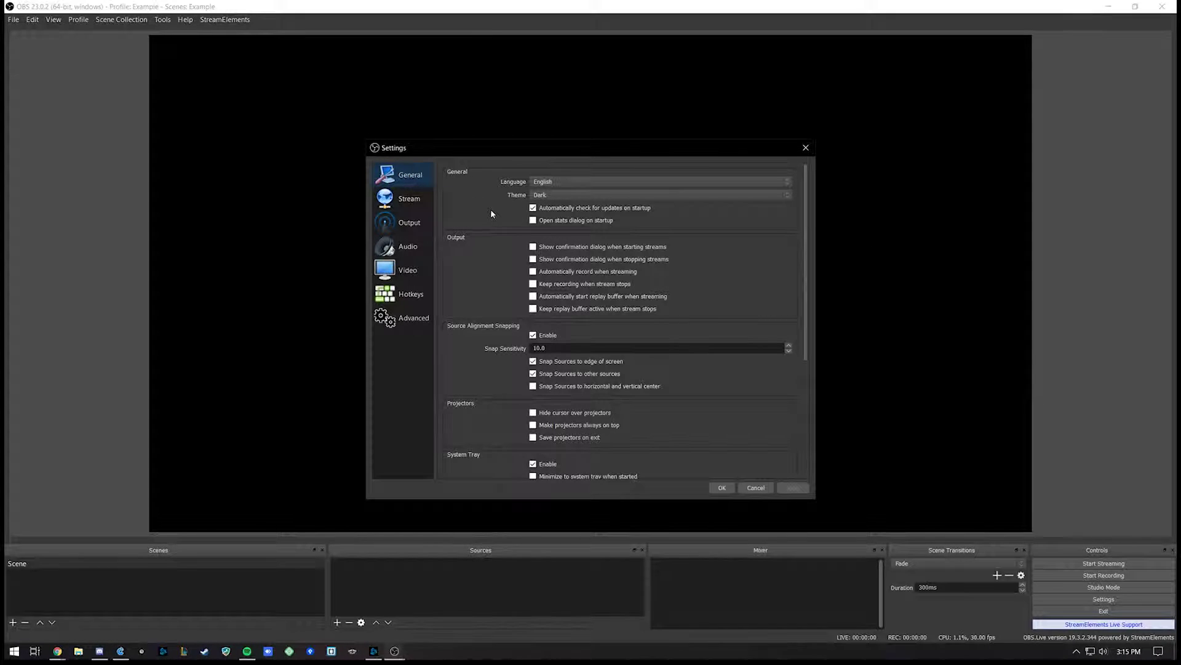
click(406, 223)
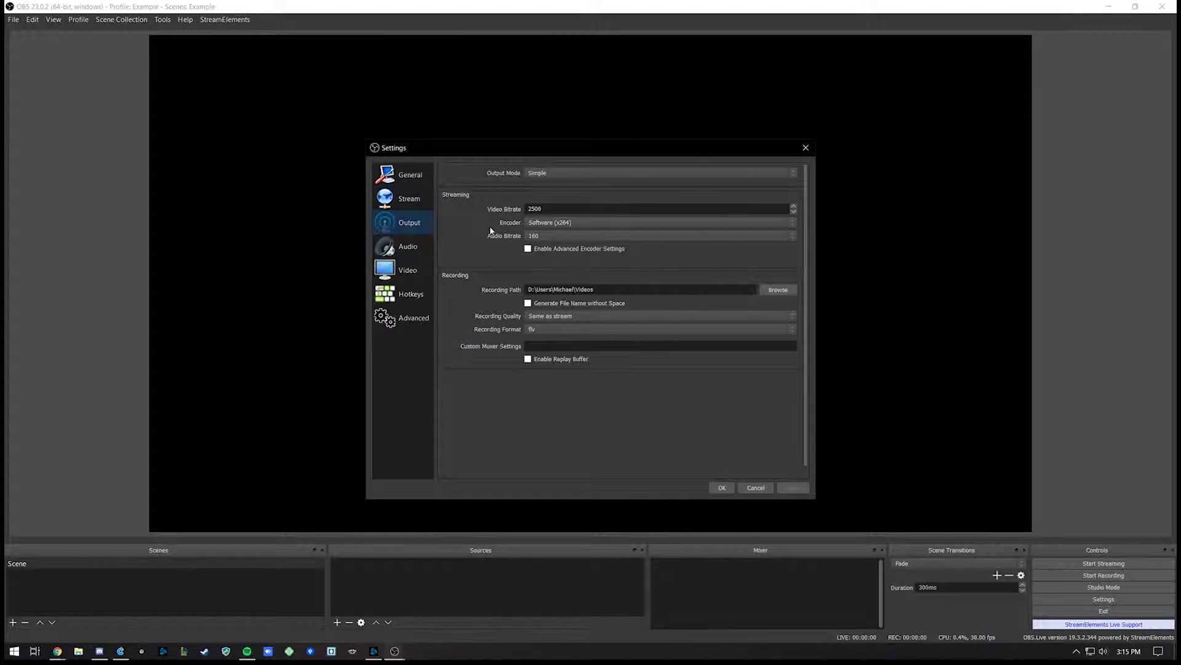
click(557, 174)
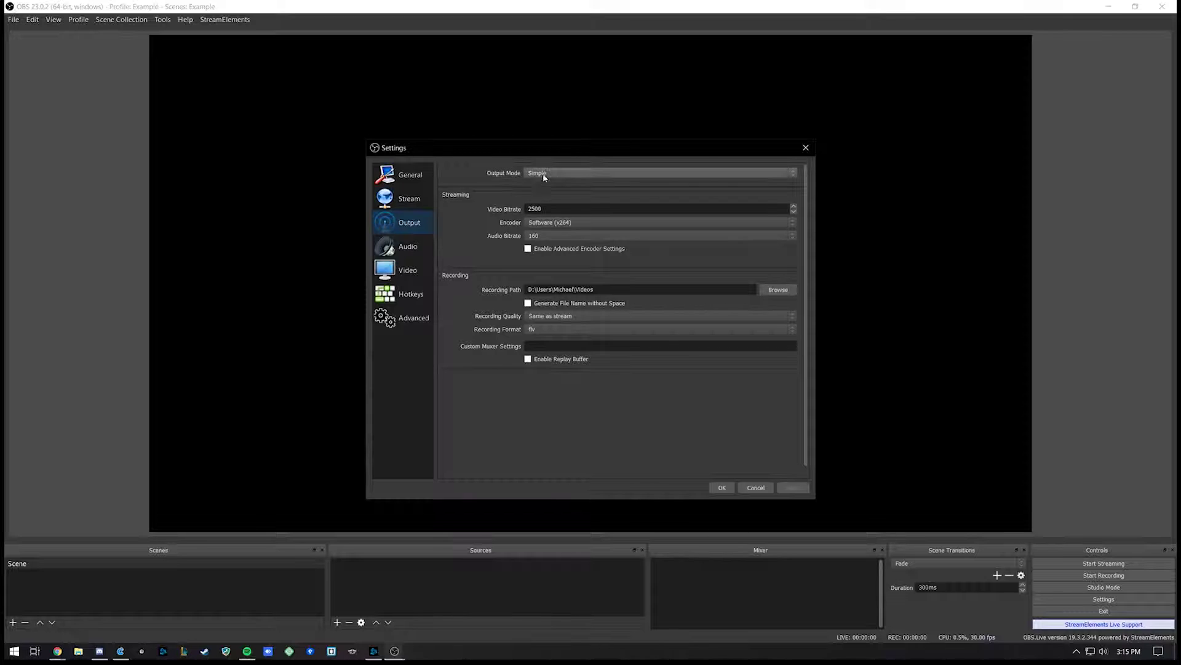
click(539, 189)
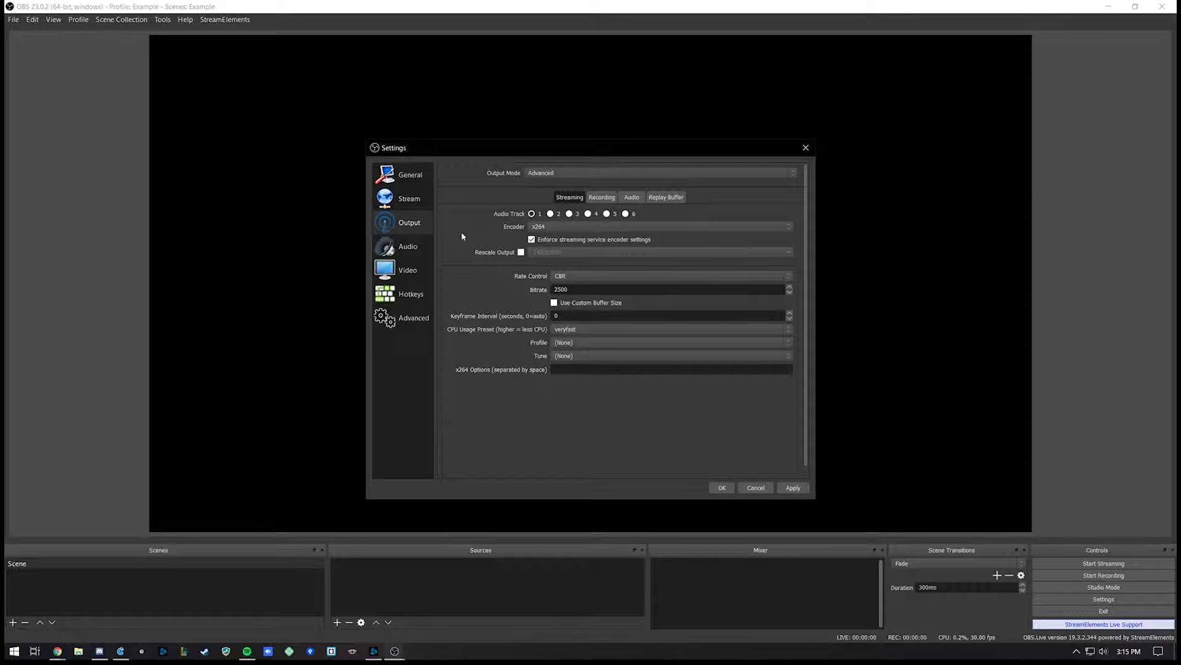
Review the available streaming encoders, keeping x264 as the selected one
click(562, 226)
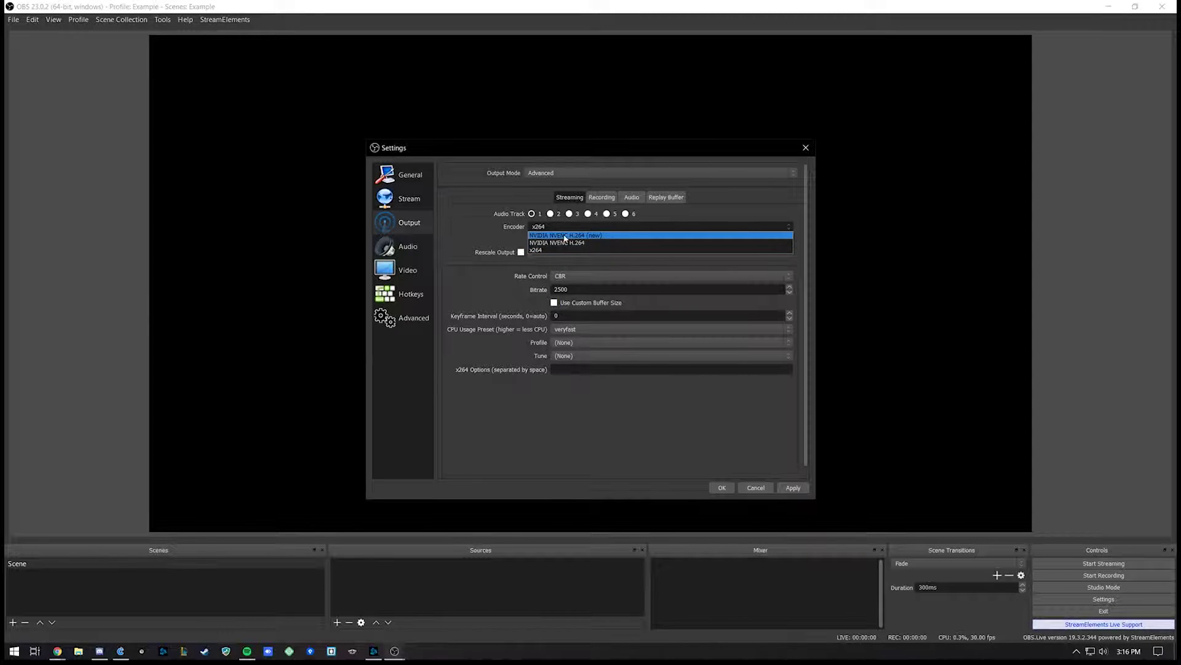
click(504, 228)
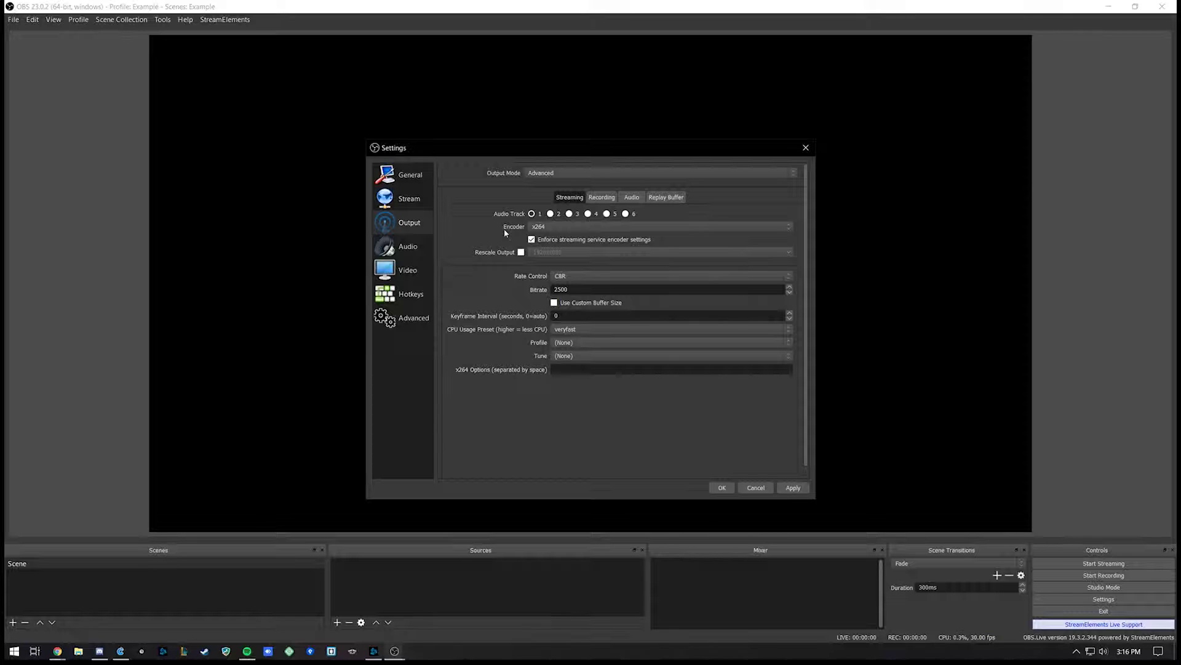
click(596, 227)
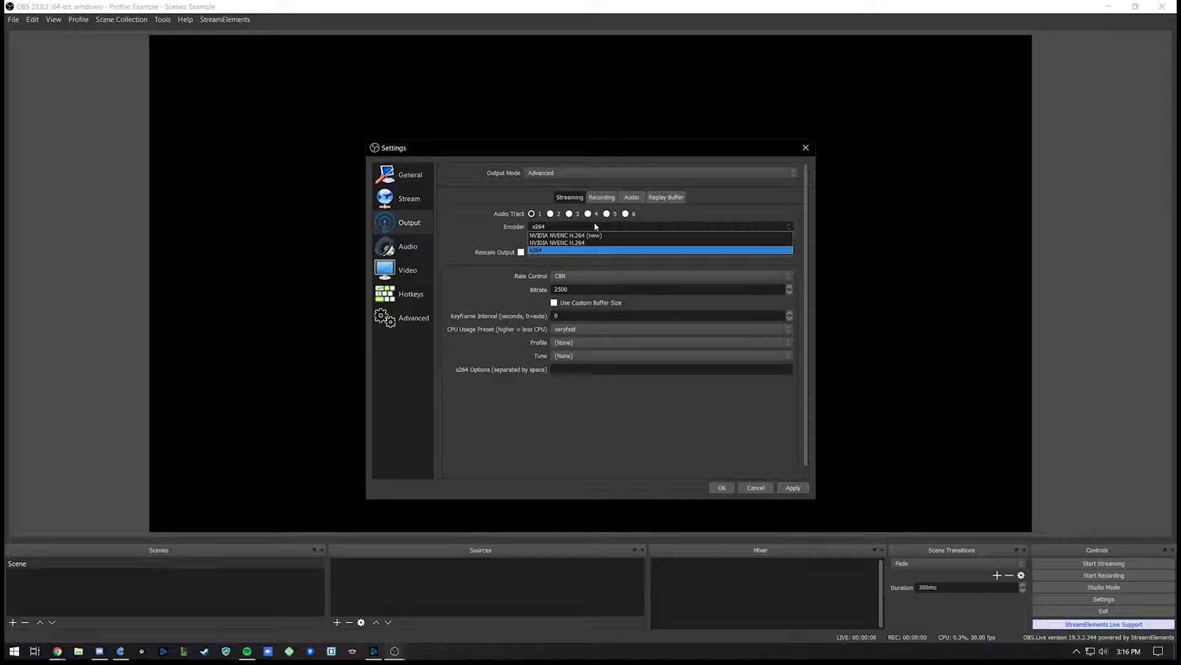
click(596, 226)
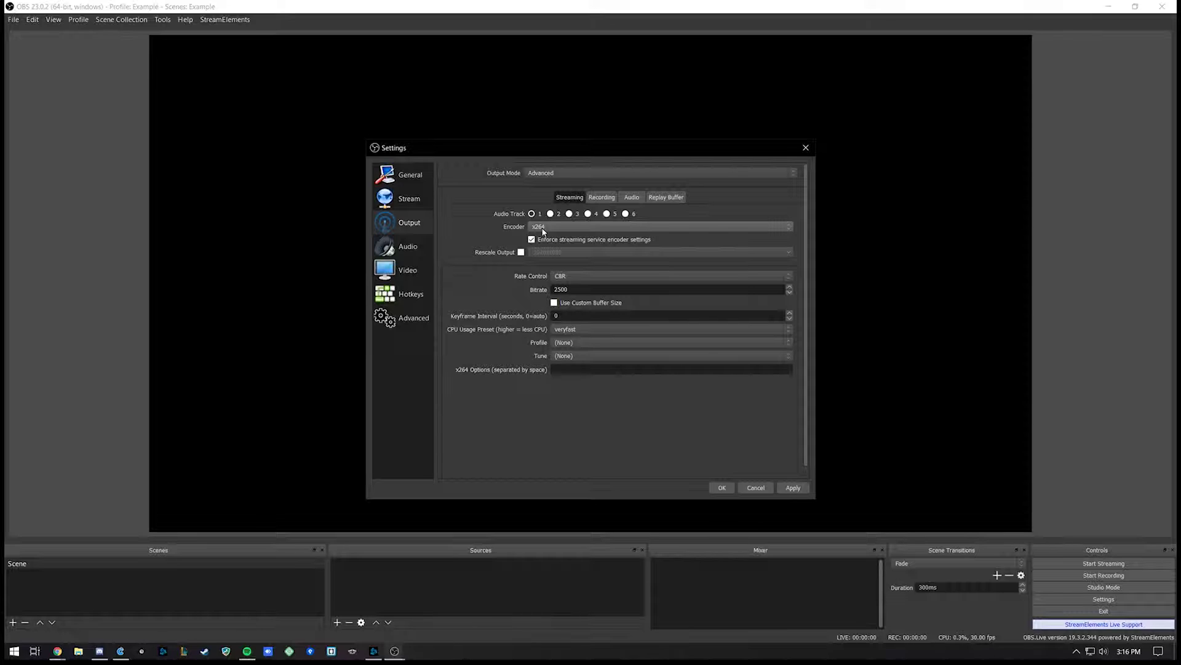
click(543, 231)
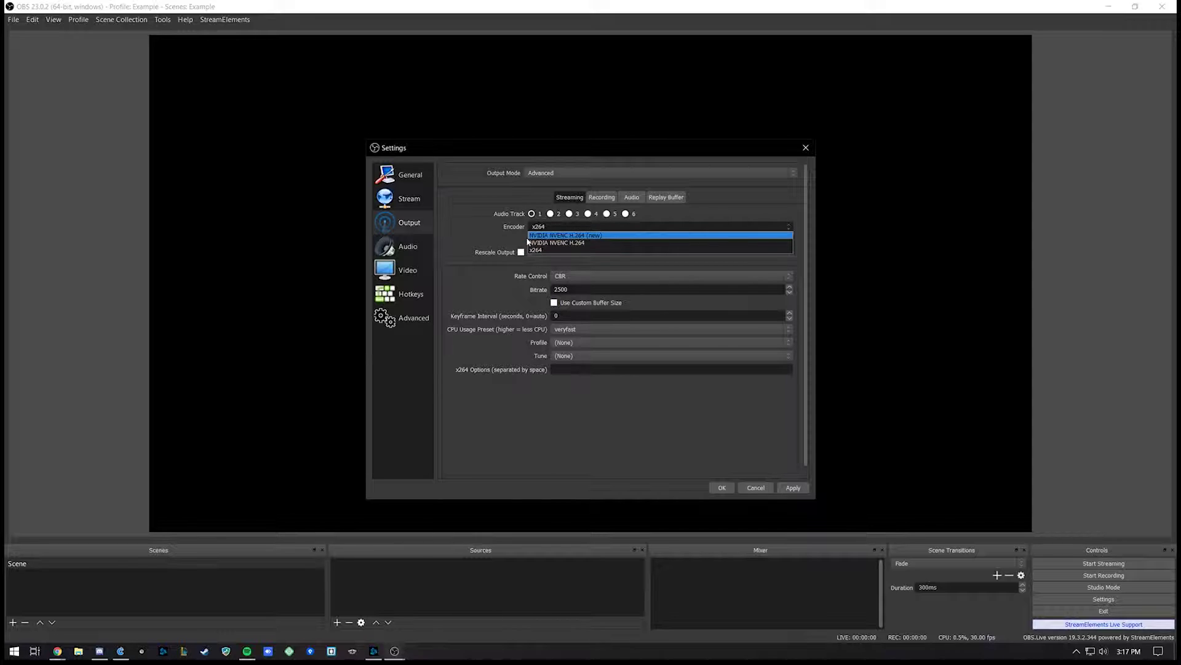
click(527, 239)
click(530, 226)
click(541, 249)
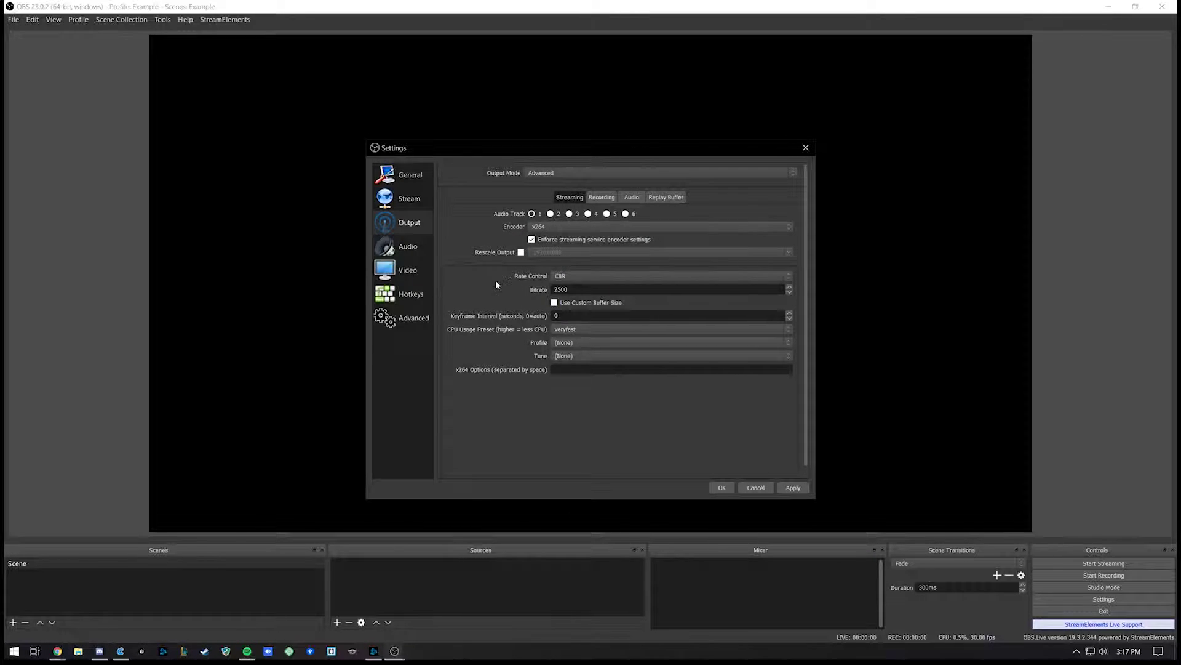
Configure the x264 encoder with CBR rate control, bitrate 3000, keyframe interval 2 and the faster CPU usage preset
click(588, 277)
click(564, 286)
drag(568, 289, 514, 290)
click(530, 292)
drag(568, 290, 552, 290)
click(533, 297)
key(ctrl+a)
click(576, 329)
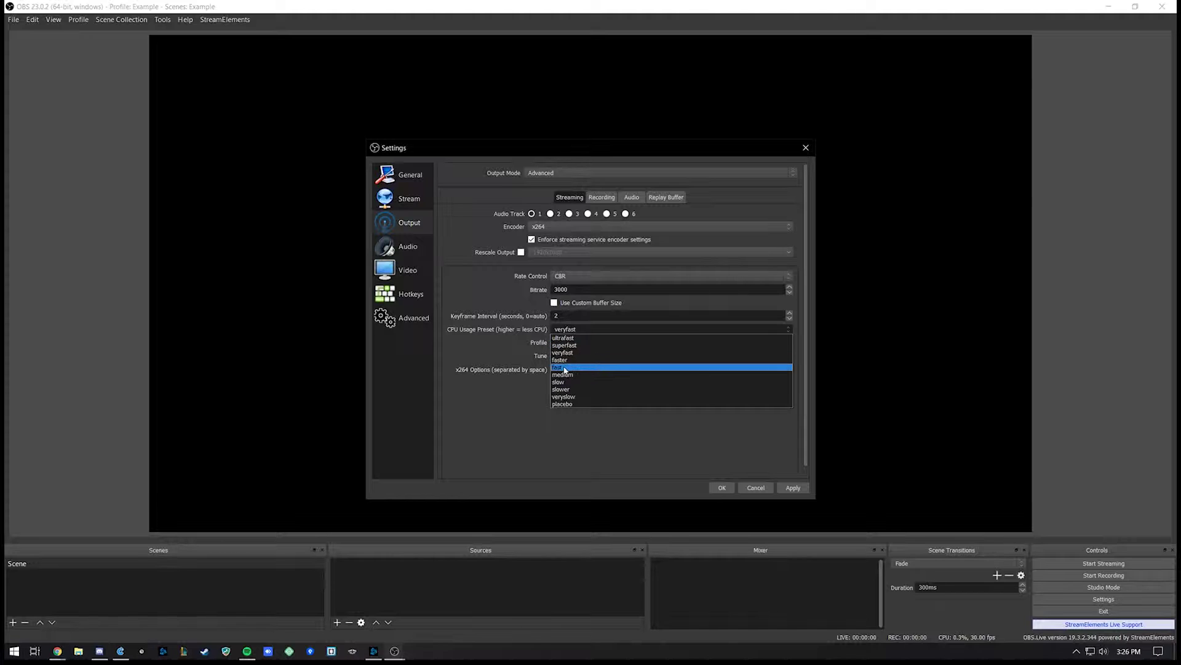
click(564, 361)
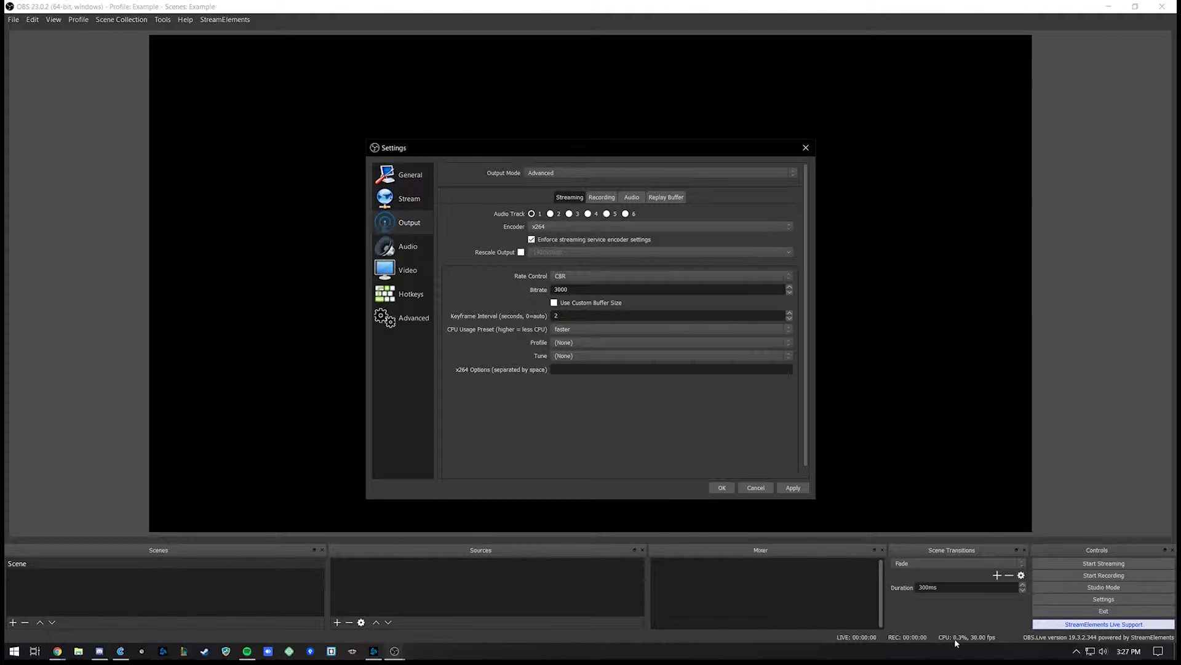
Try the placebo CPU usage preset and switch back to faster
click(580, 332)
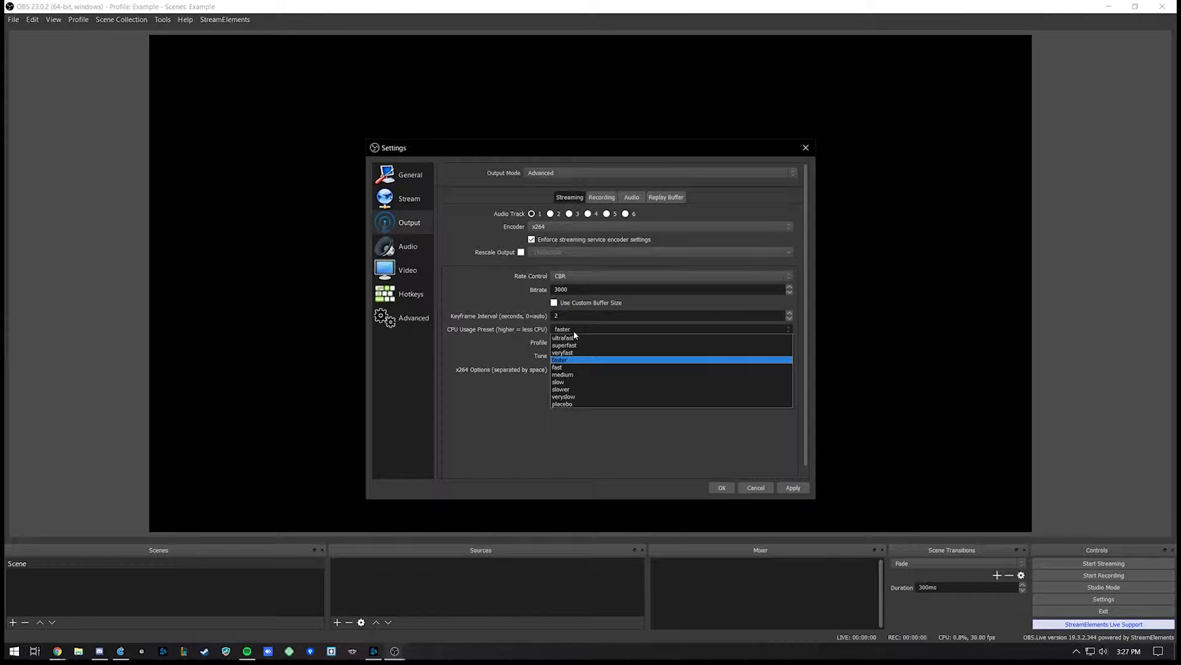
click(575, 404)
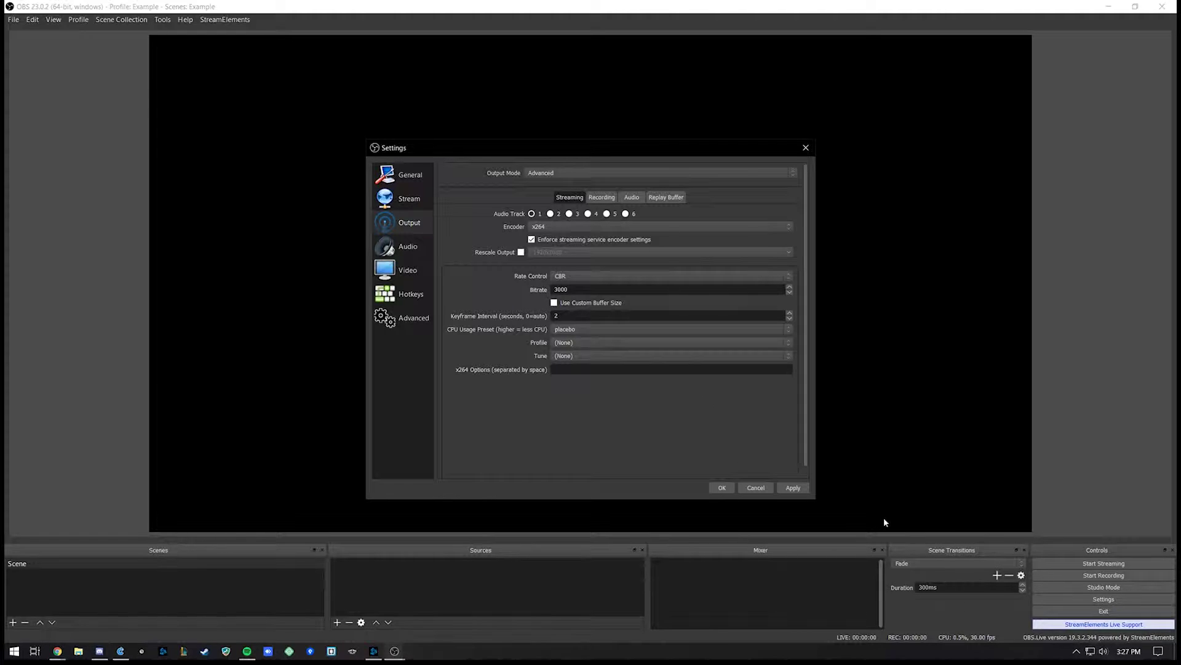
click(584, 330)
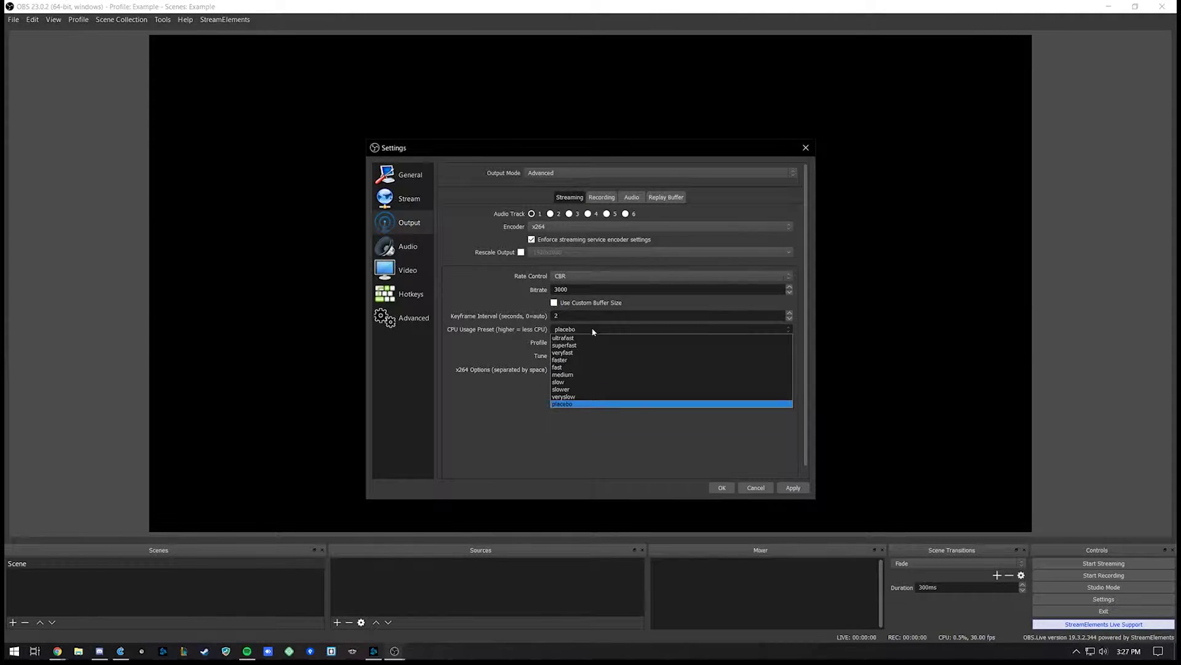
click(561, 360)
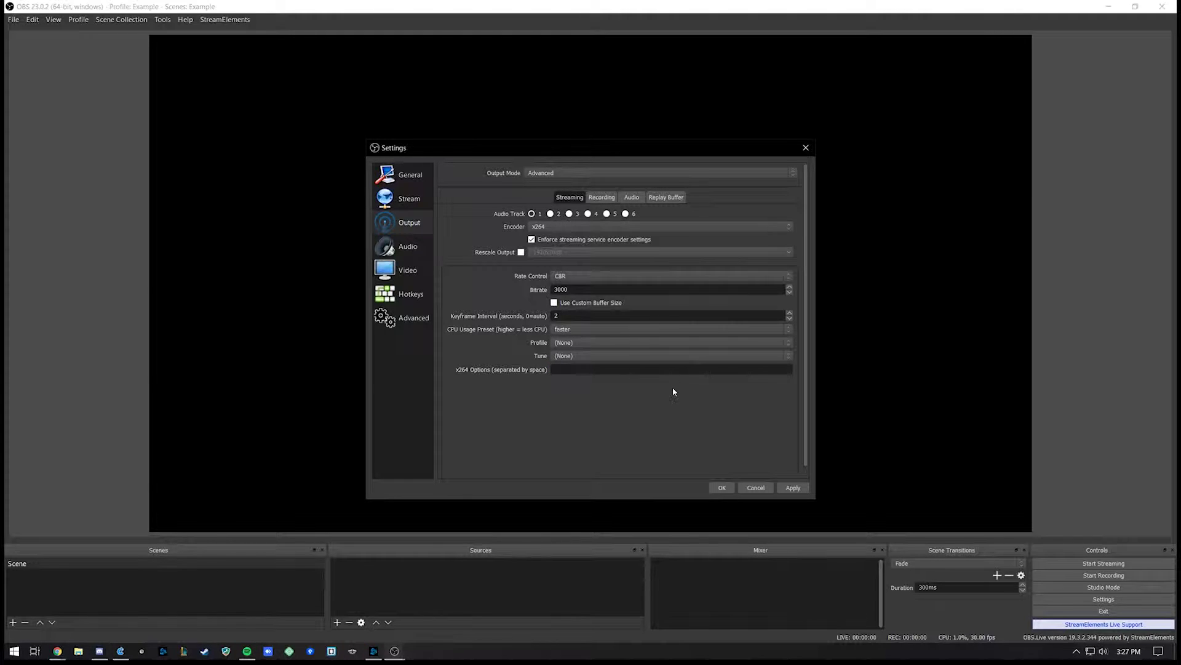
Set the x264 profile to main and look through the tune options, leaving tune at (None)
click(577, 344)
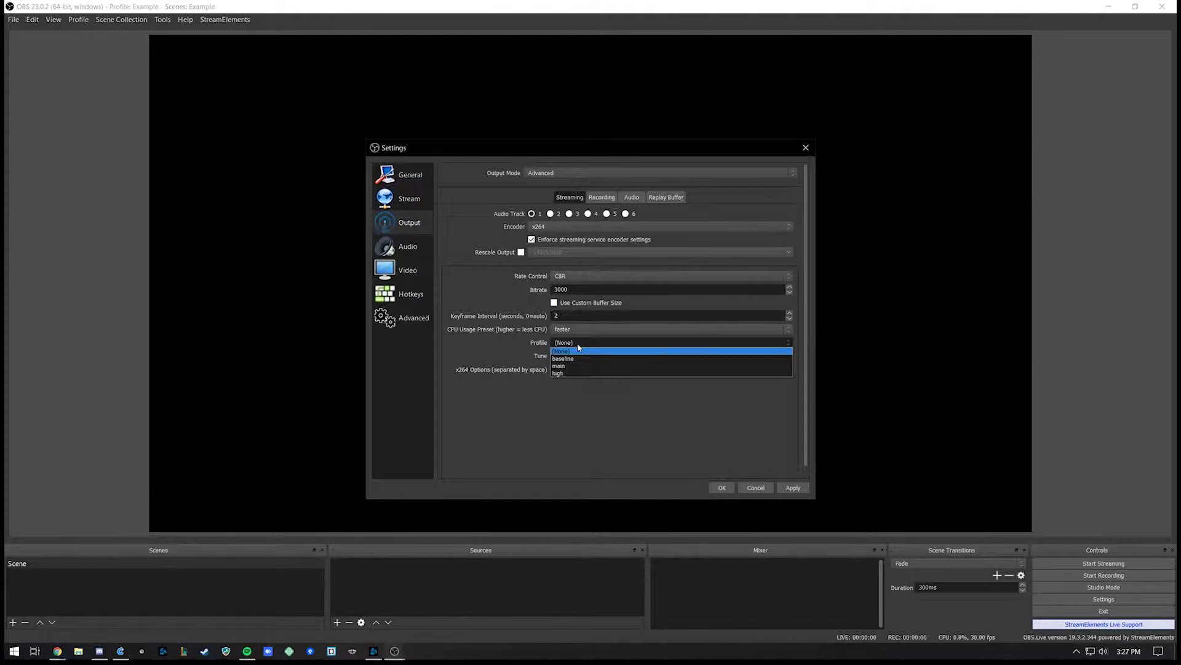
click(576, 365)
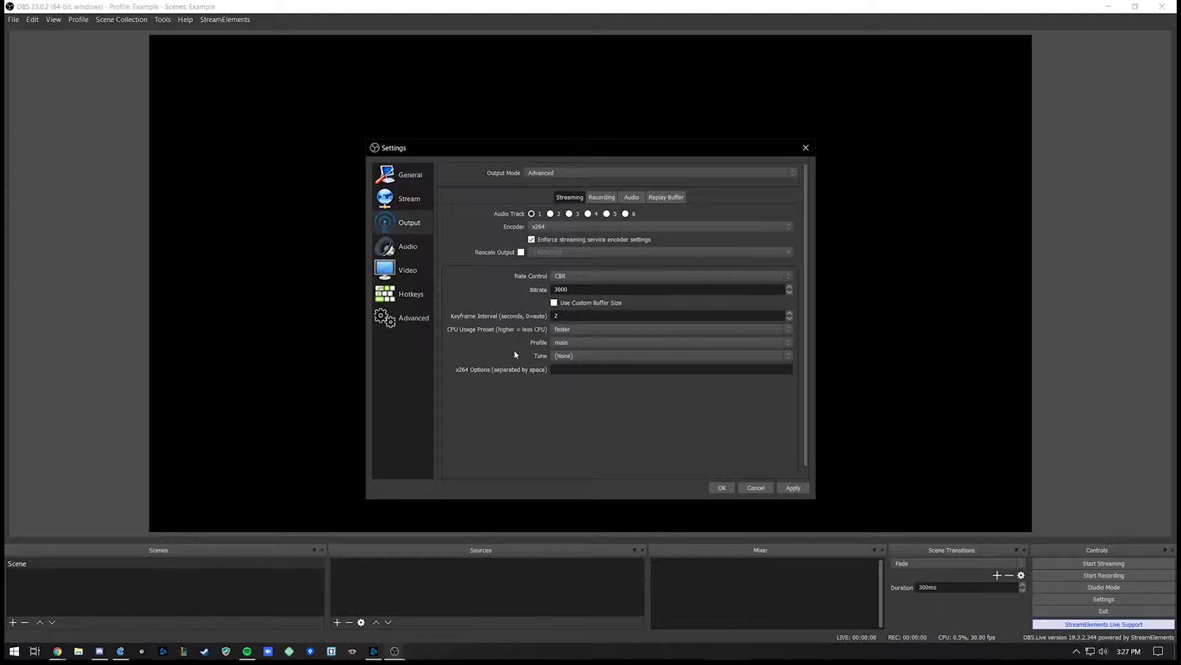
click(575, 342)
click(564, 374)
click(566, 345)
click(566, 369)
click(555, 357)
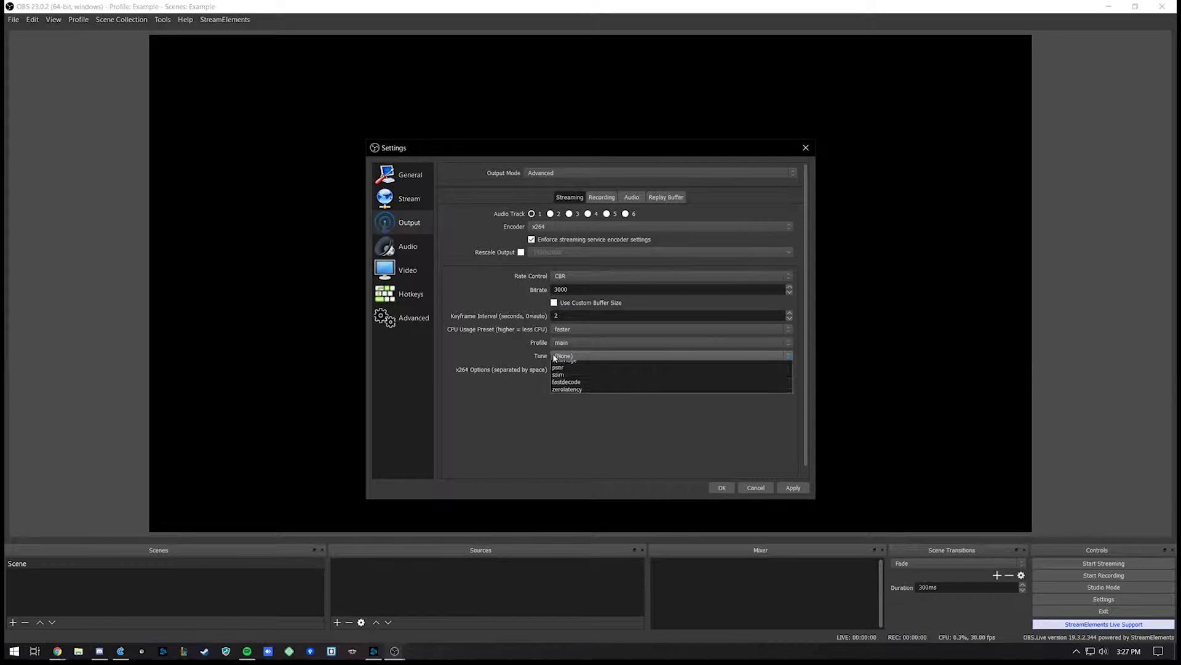
click(504, 352)
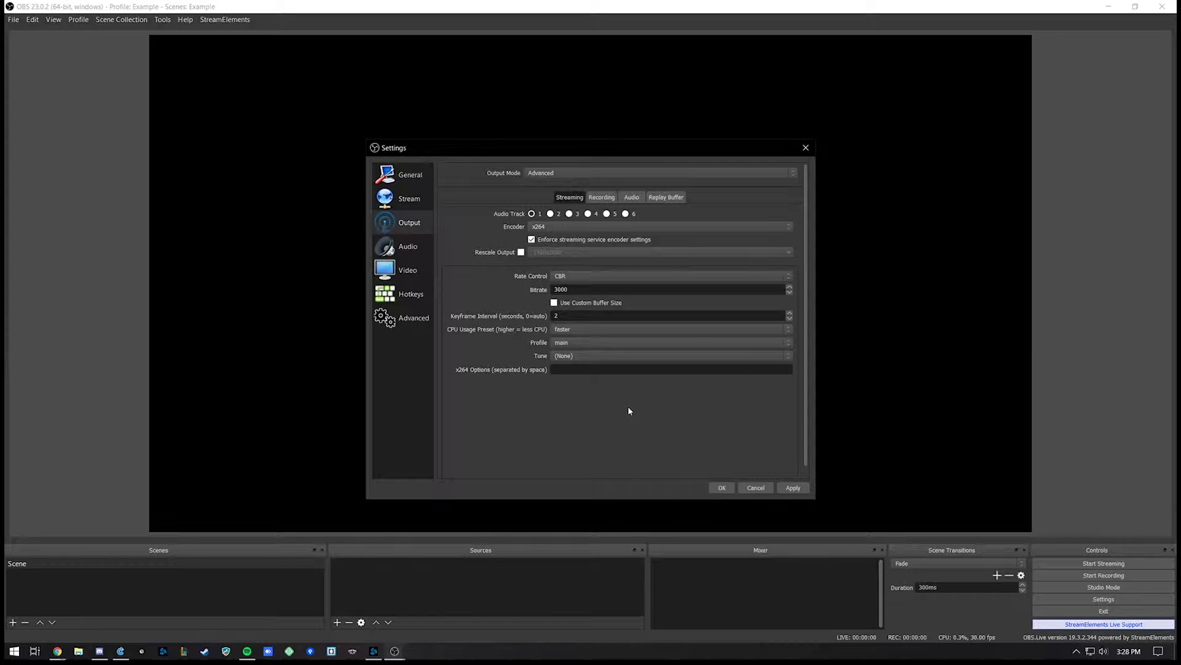
Switch the streaming encoder to NVIDIA NVENC H.264 (new) with bitrate 3000 and keyframe interval 2
click(549, 227)
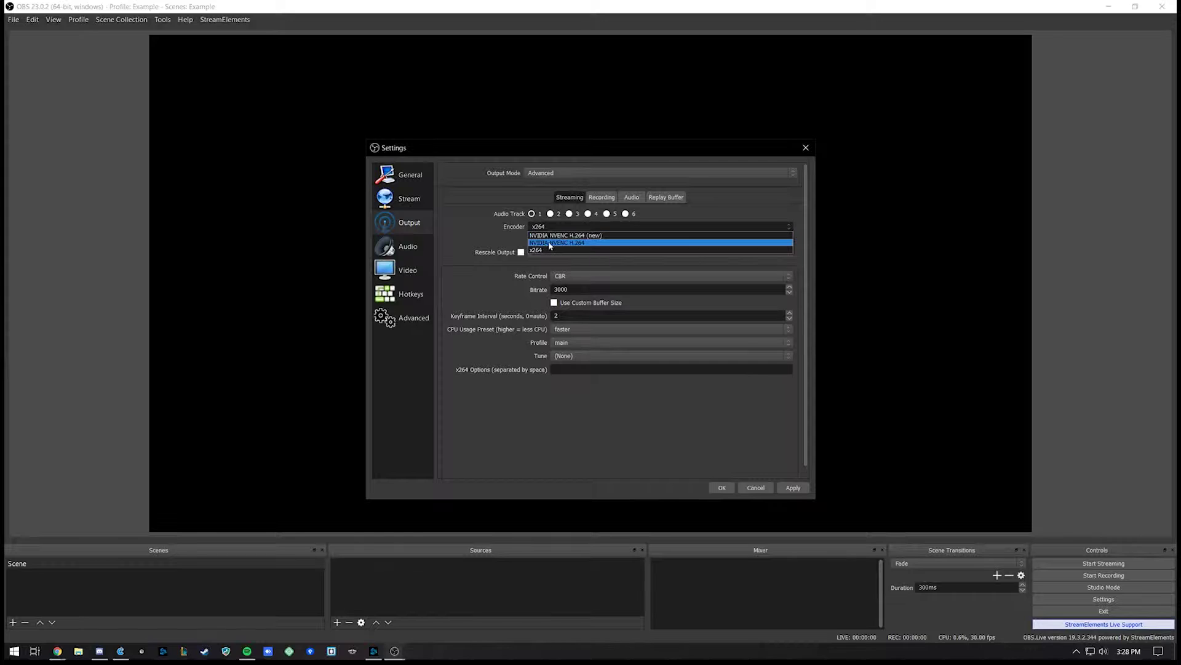
click(555, 235)
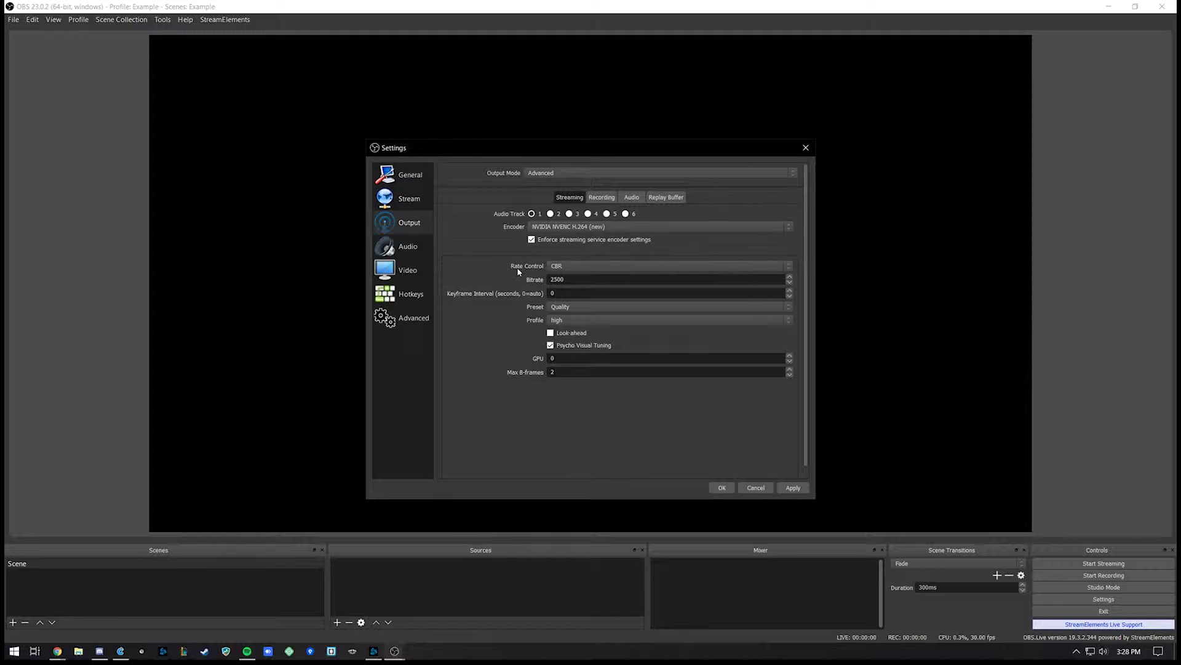
double_click(557, 280)
text(3000)
Try the Max Quality preset for the NVENC encoder and switch back to Quality
click(591, 307)
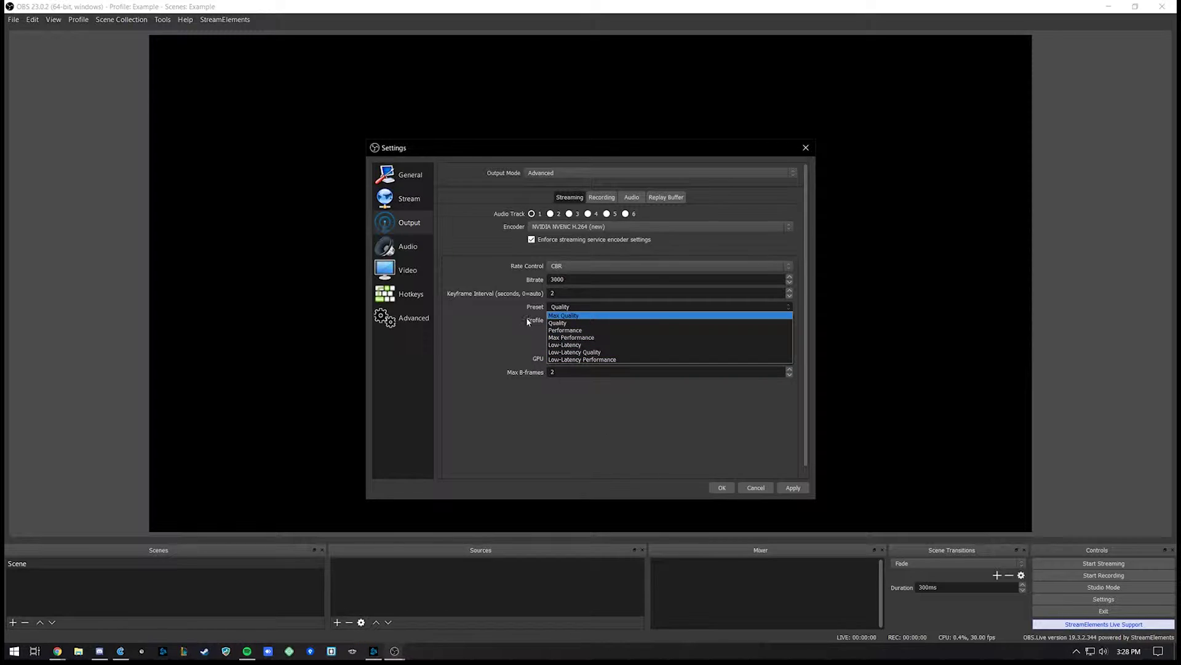
click(567, 317)
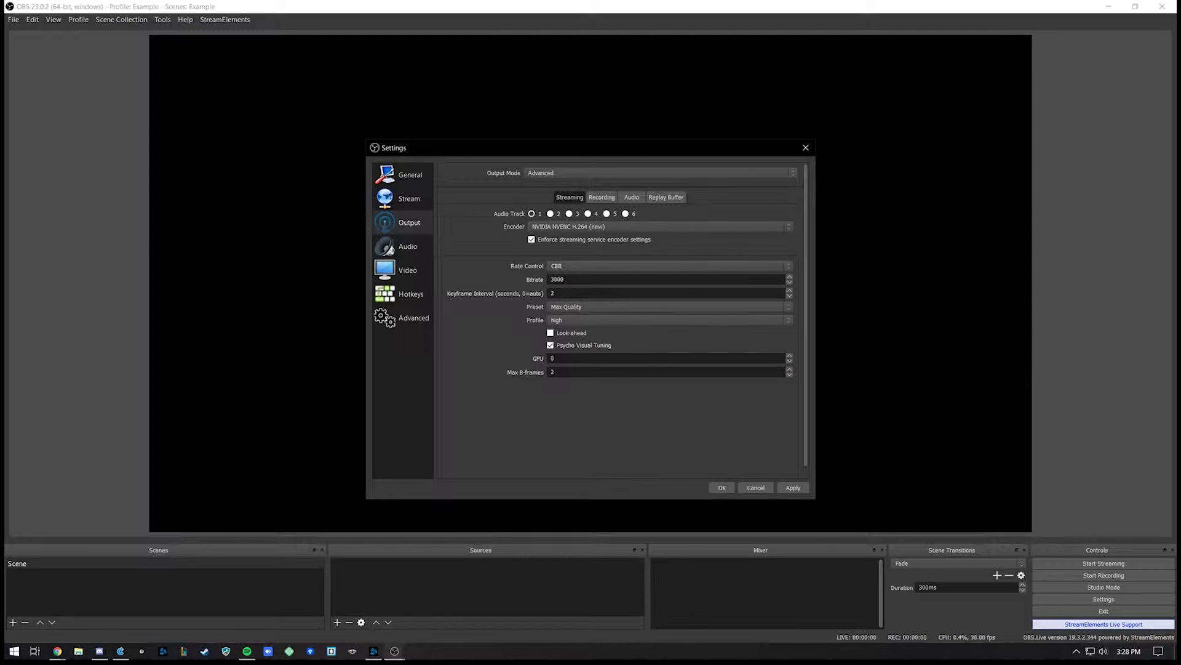
click(563, 307)
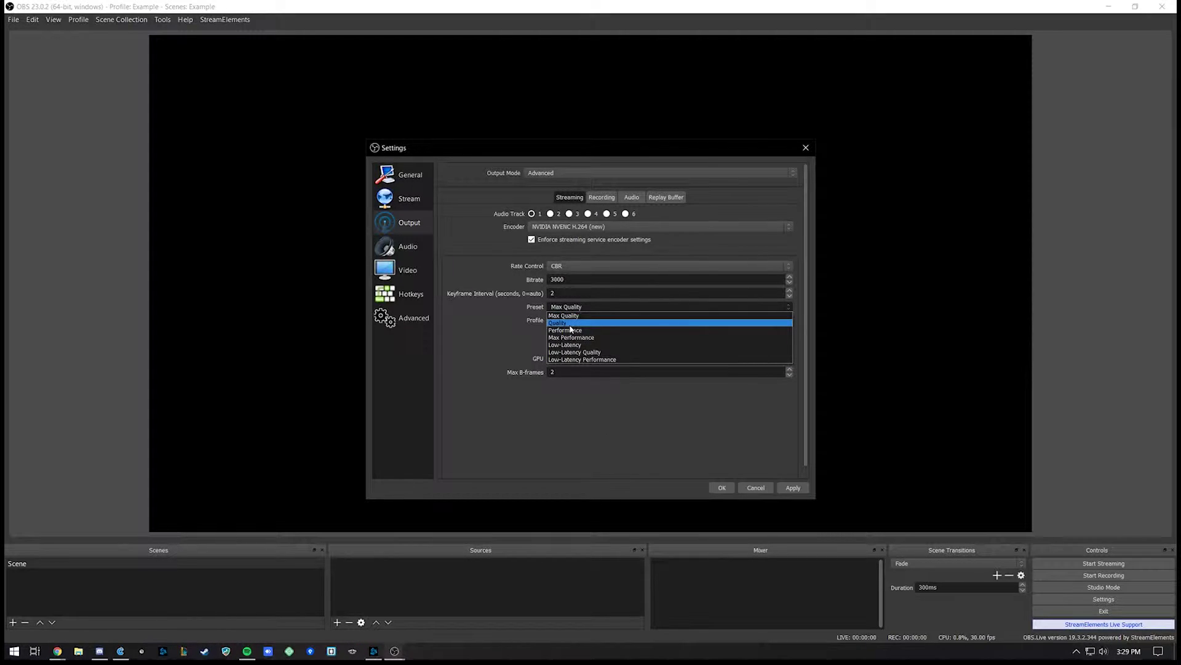
click(569, 324)
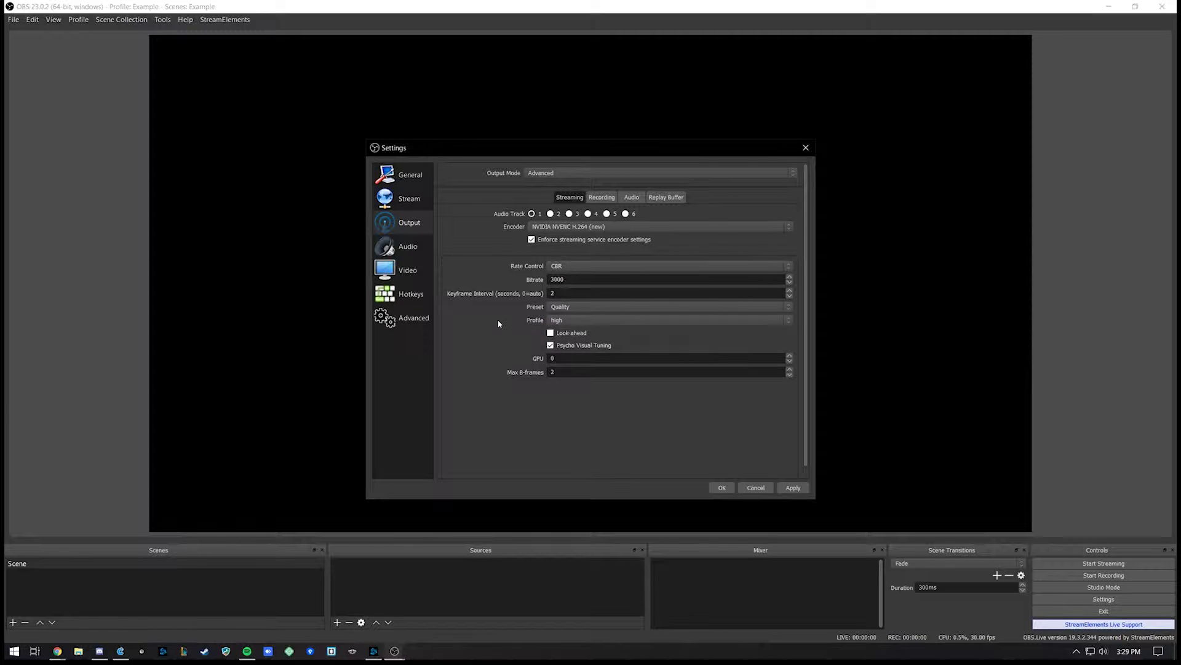
Set the NVENC profile to main and toggle Psycho Visual Tuning
click(574, 321)
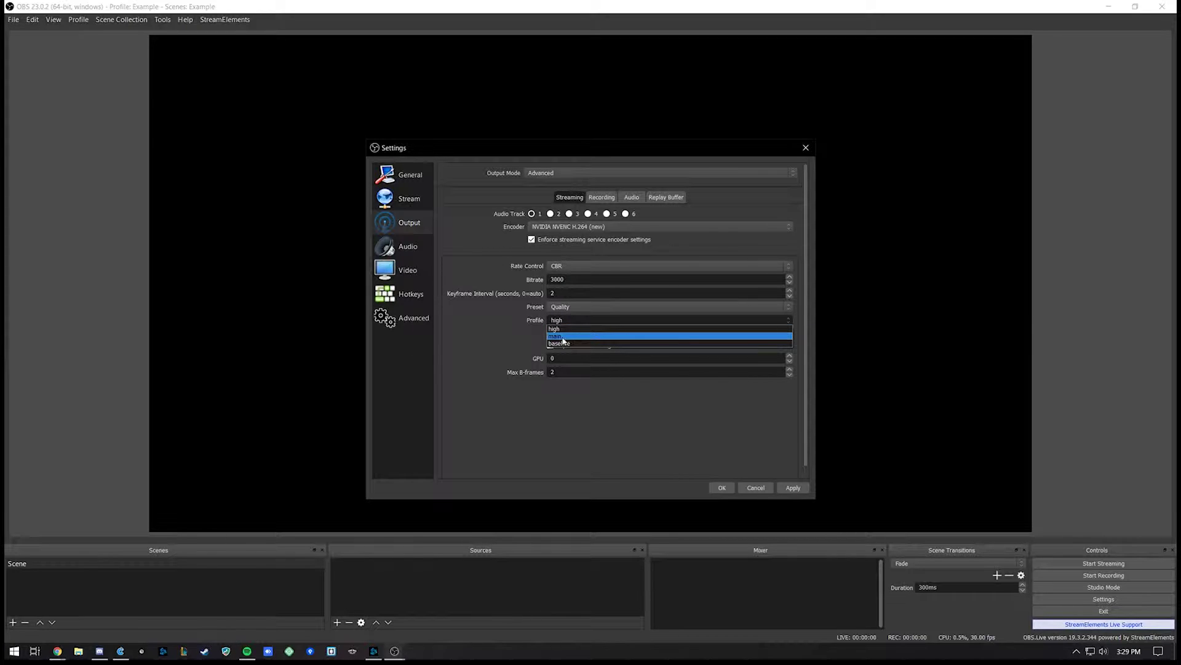
click(563, 337)
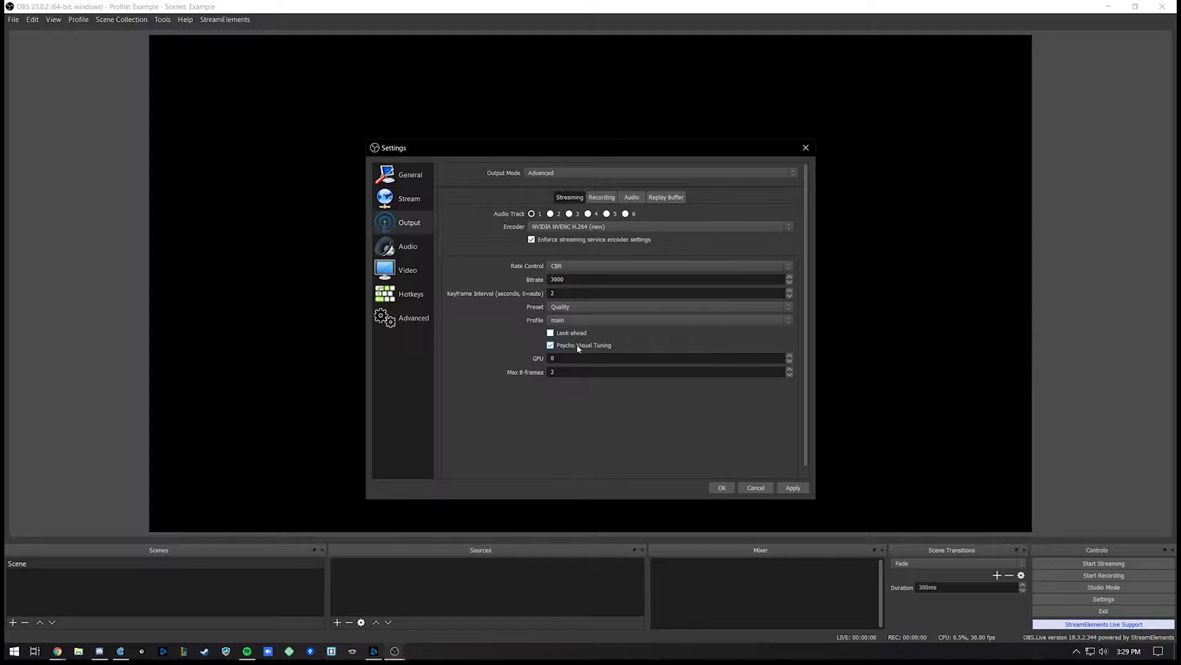
click(551, 345)
Review the audio bitrate options for output Track 1 without changing the selection
click(637, 203)
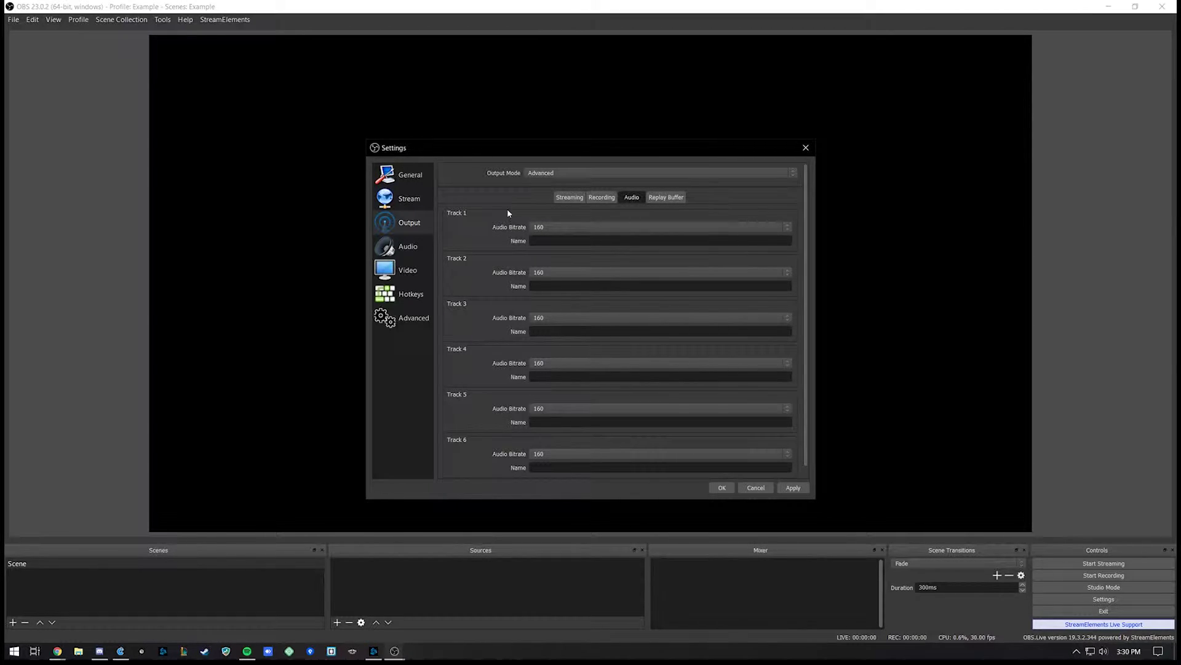
click(580, 227)
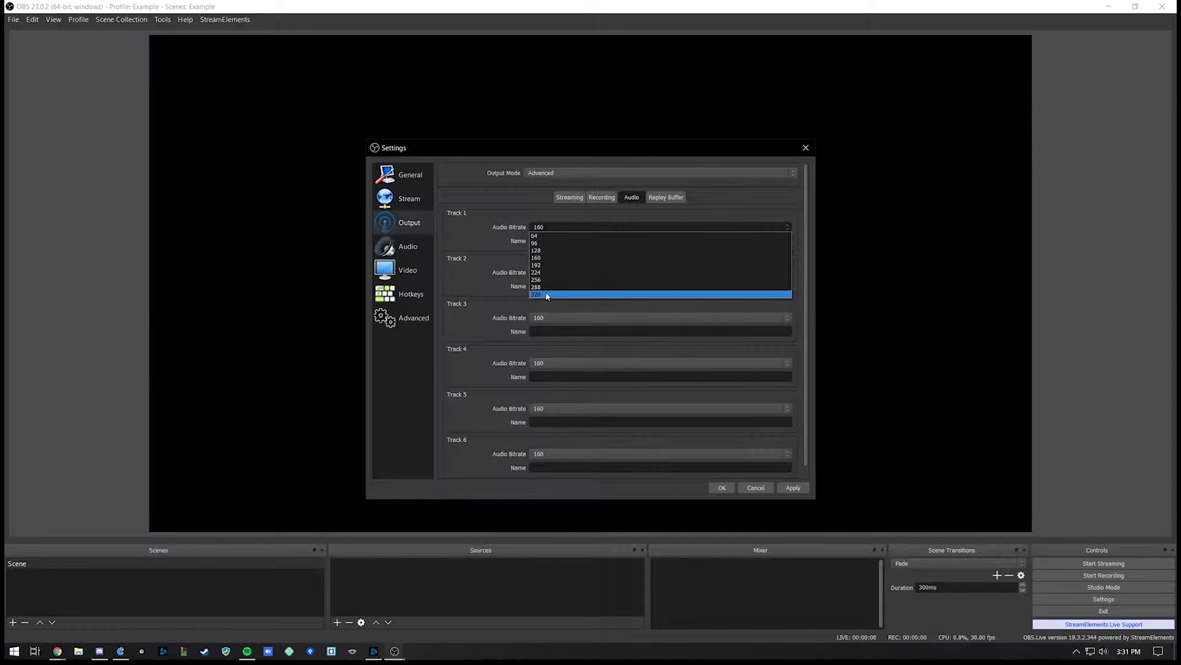
click(515, 221)
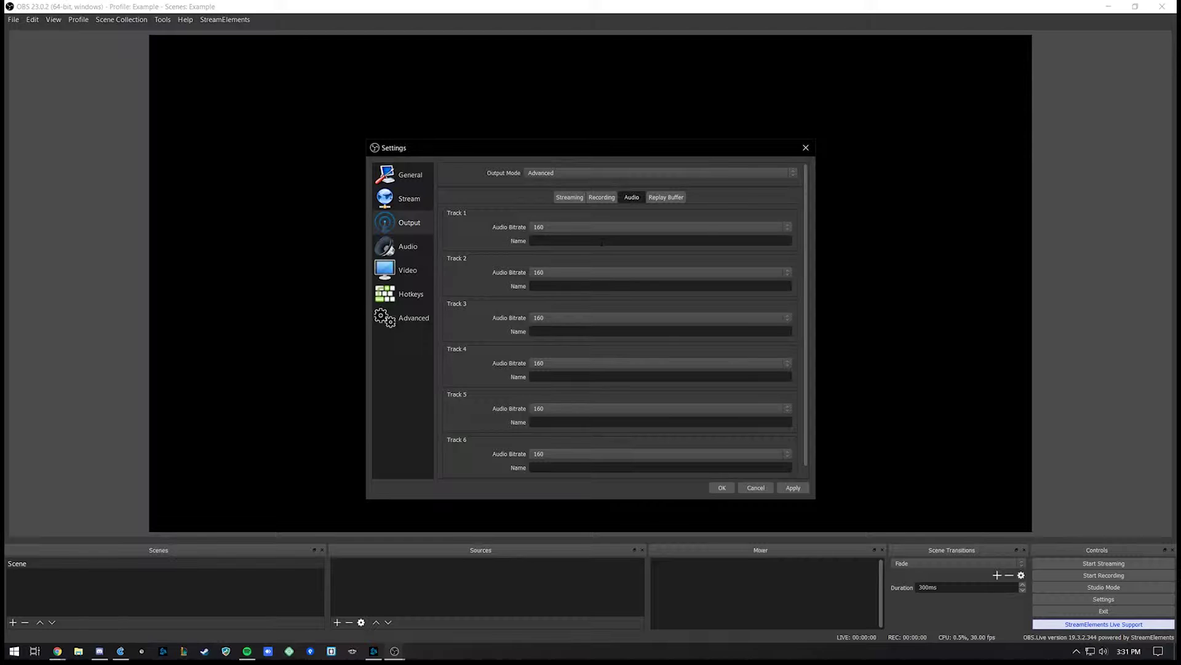
Review the device choices for desktop audio and the first mic/auxiliary input, keeping both Disabled
click(414, 249)
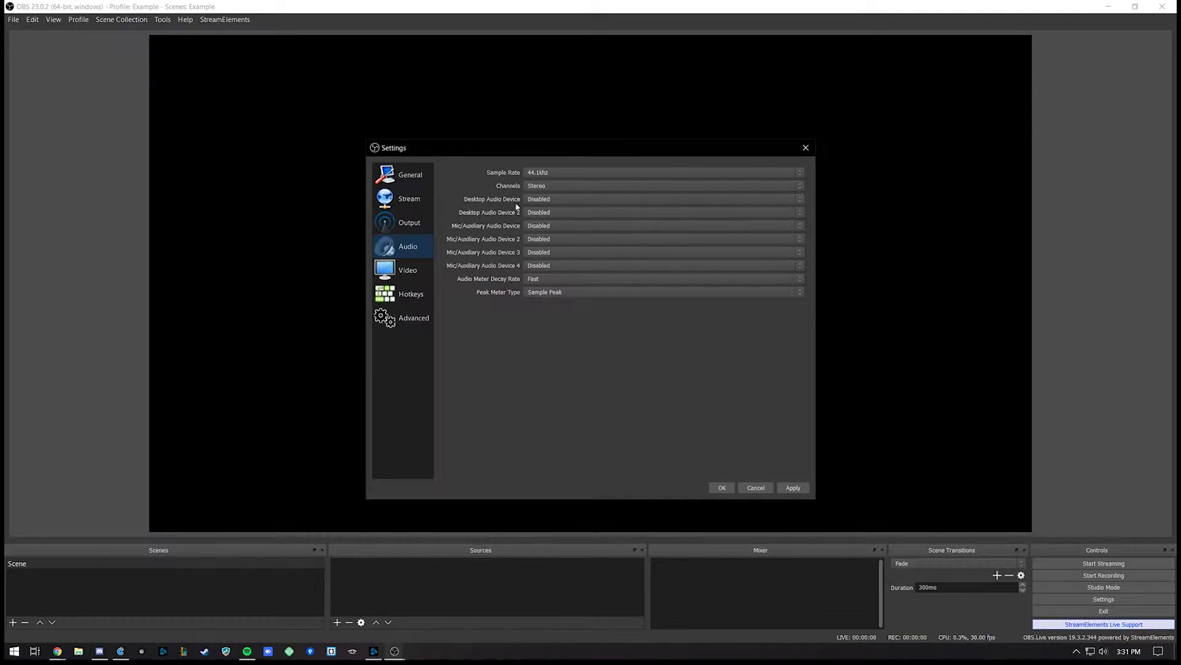
click(549, 200)
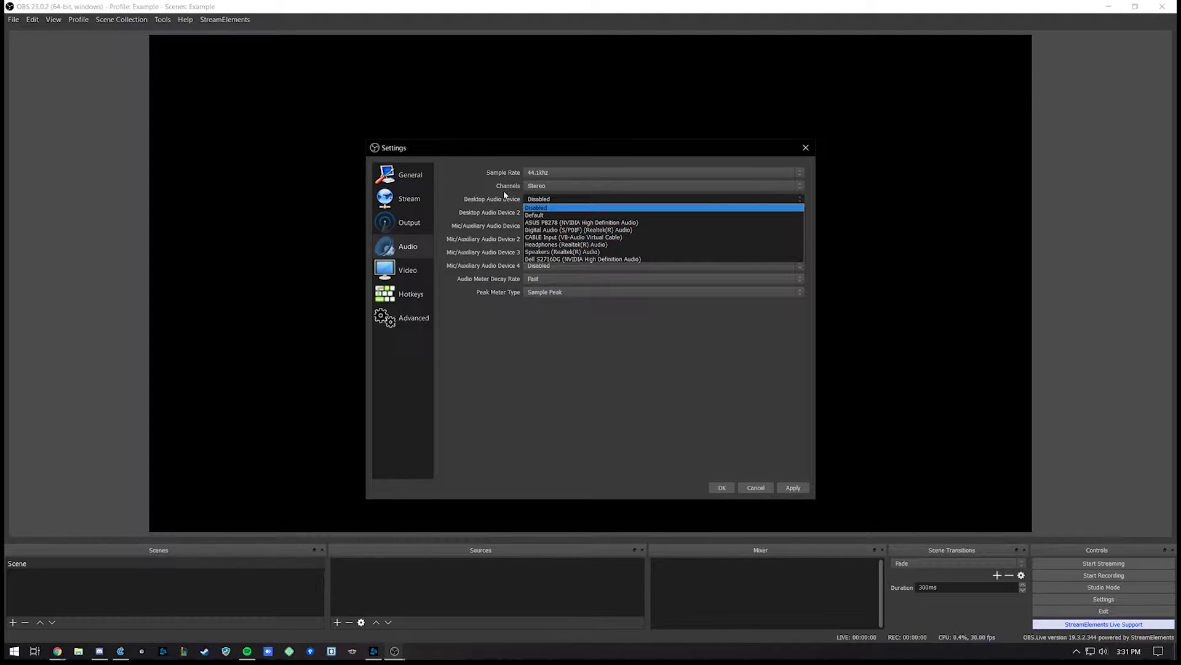
click(504, 193)
click(552, 225)
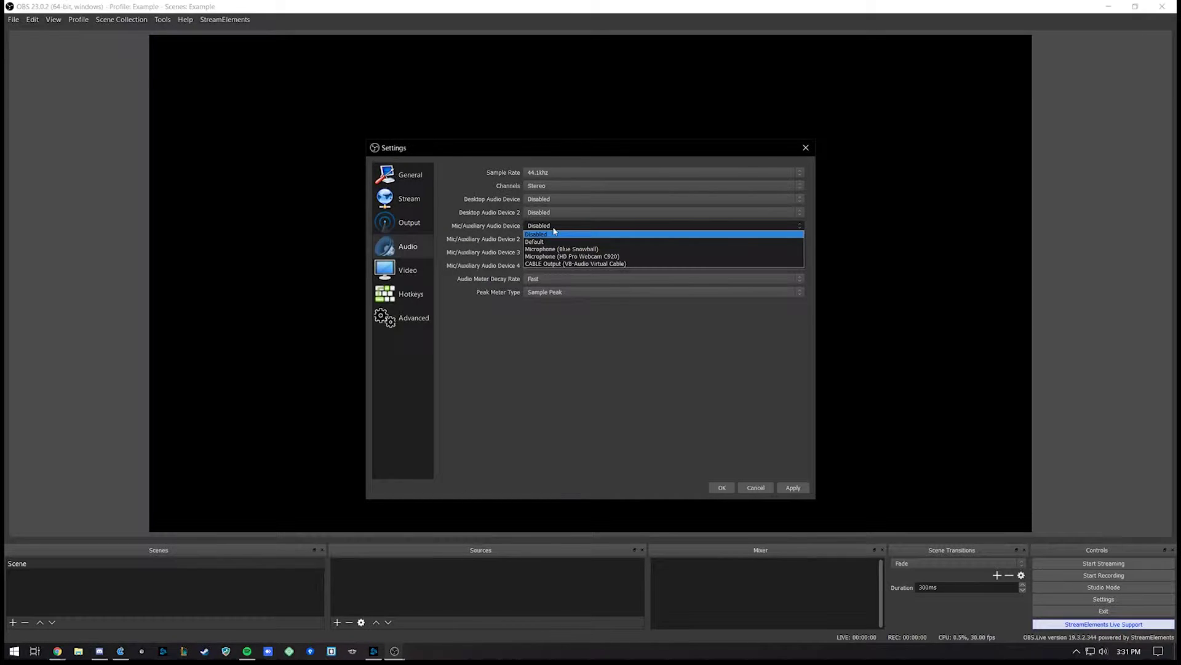
click(554, 234)
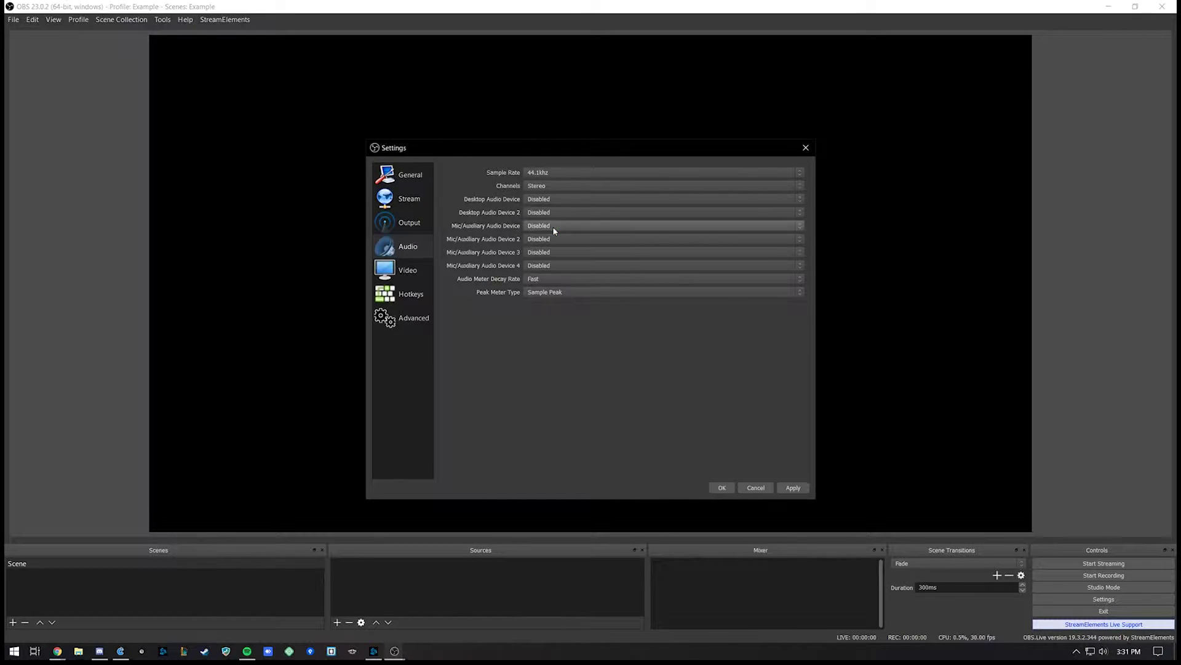
In the video settings, try 2560x1440 and 1280x720 as the base canvas resolution
click(406, 269)
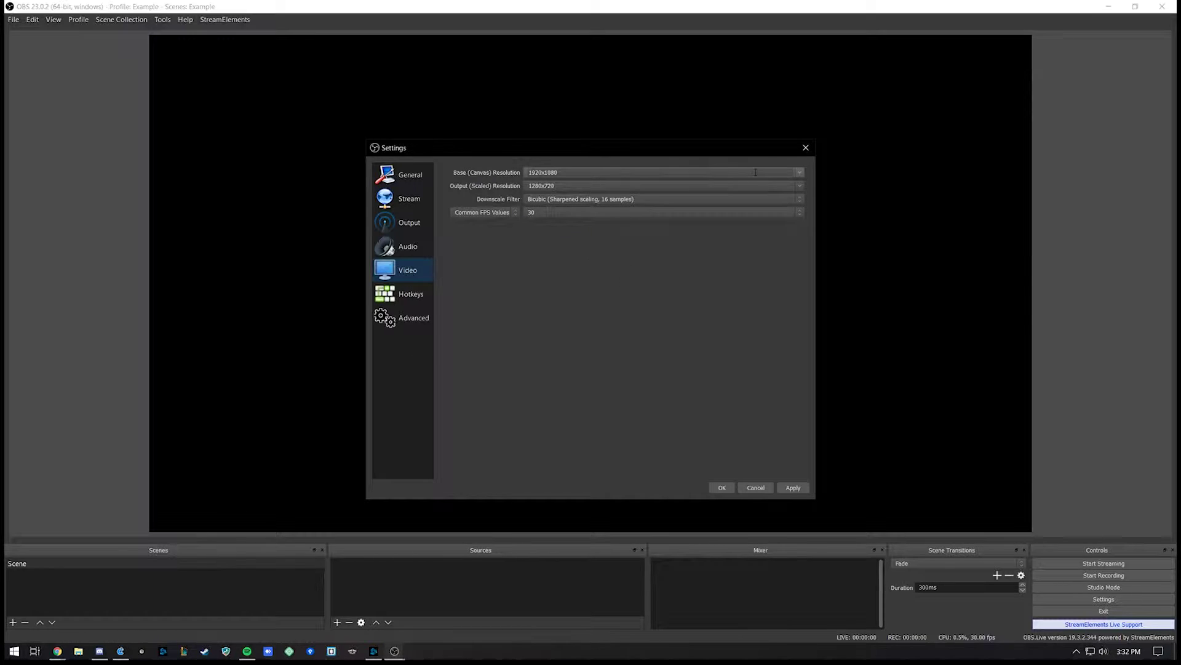
click(799, 173)
key(Escape)
click(800, 174)
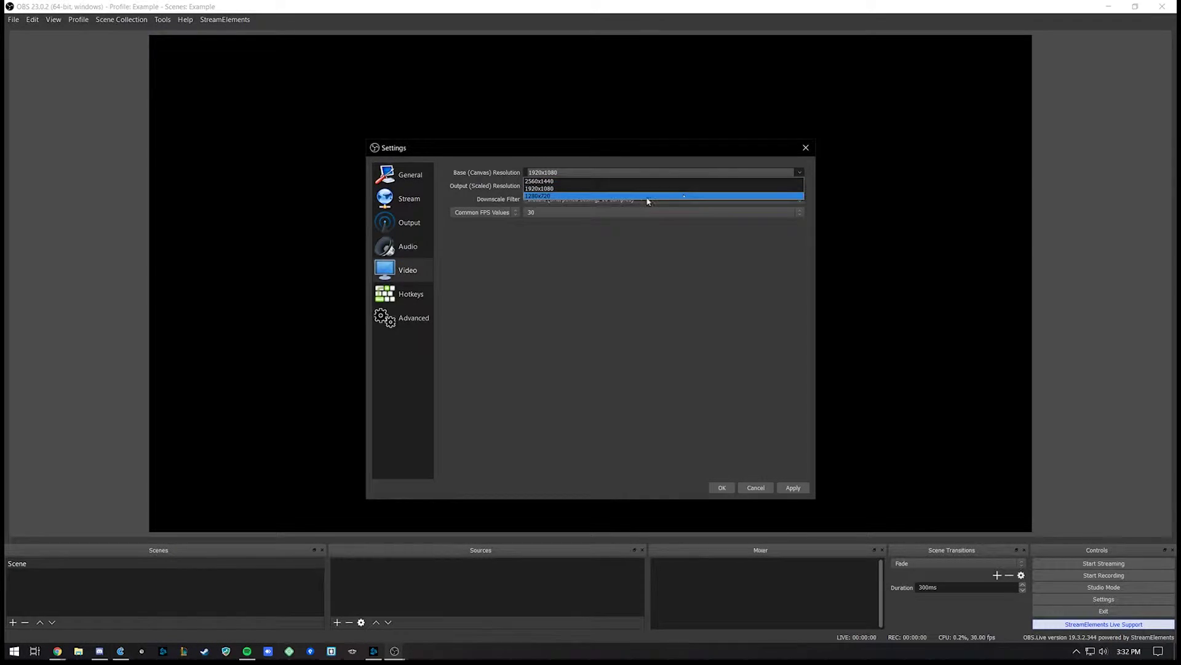
click(541, 181)
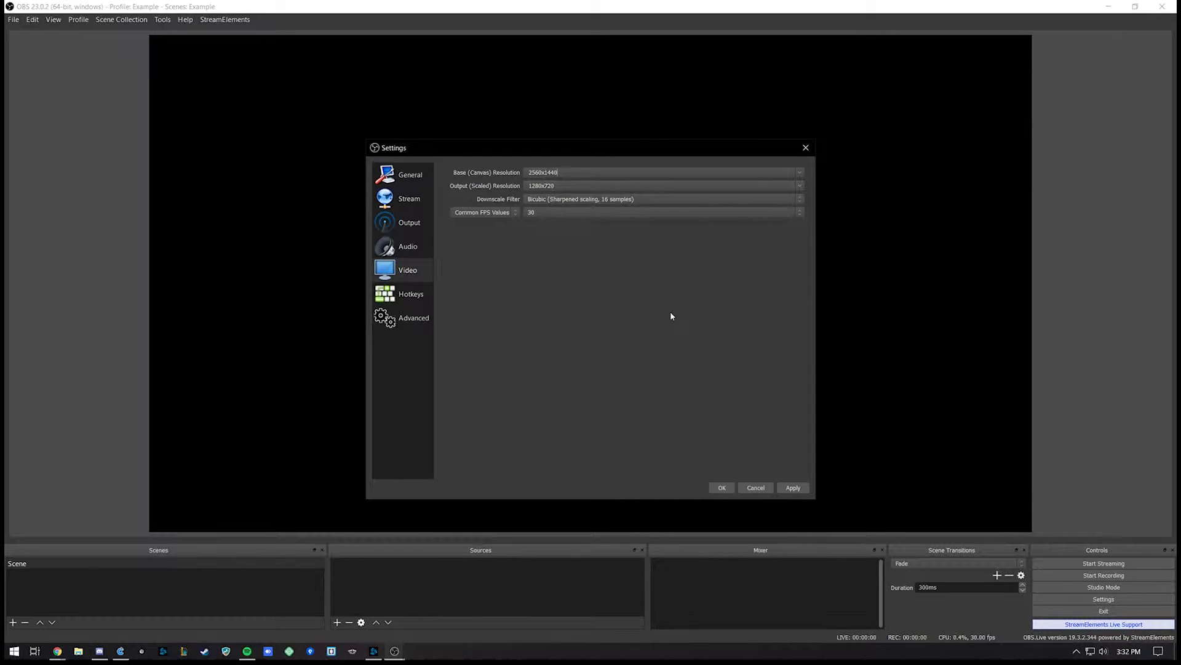
click(800, 172)
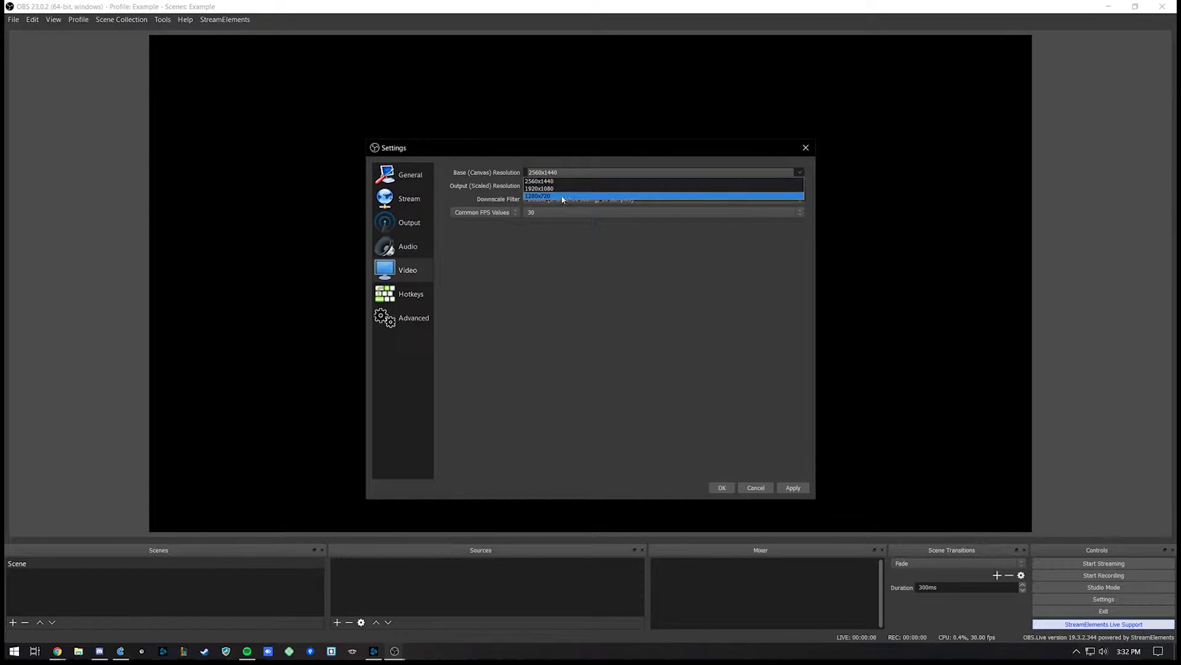
click(540, 195)
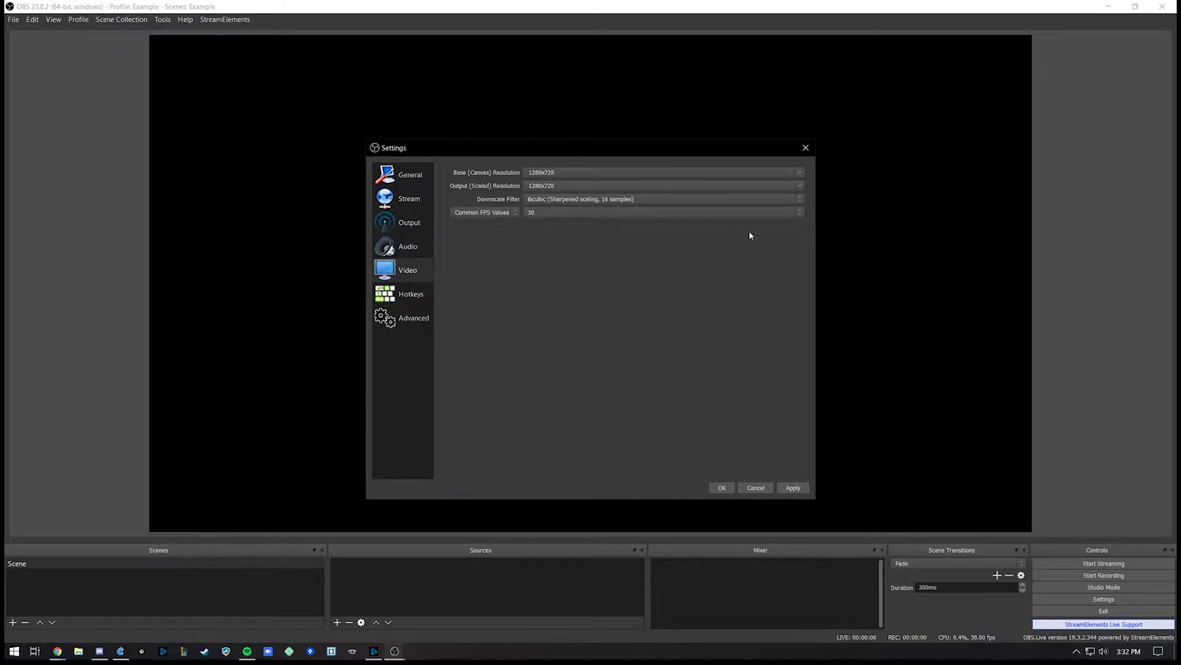
Set the base canvas resolution to 1920x1080 and the output scaled resolution to 1280x720
click(799, 172)
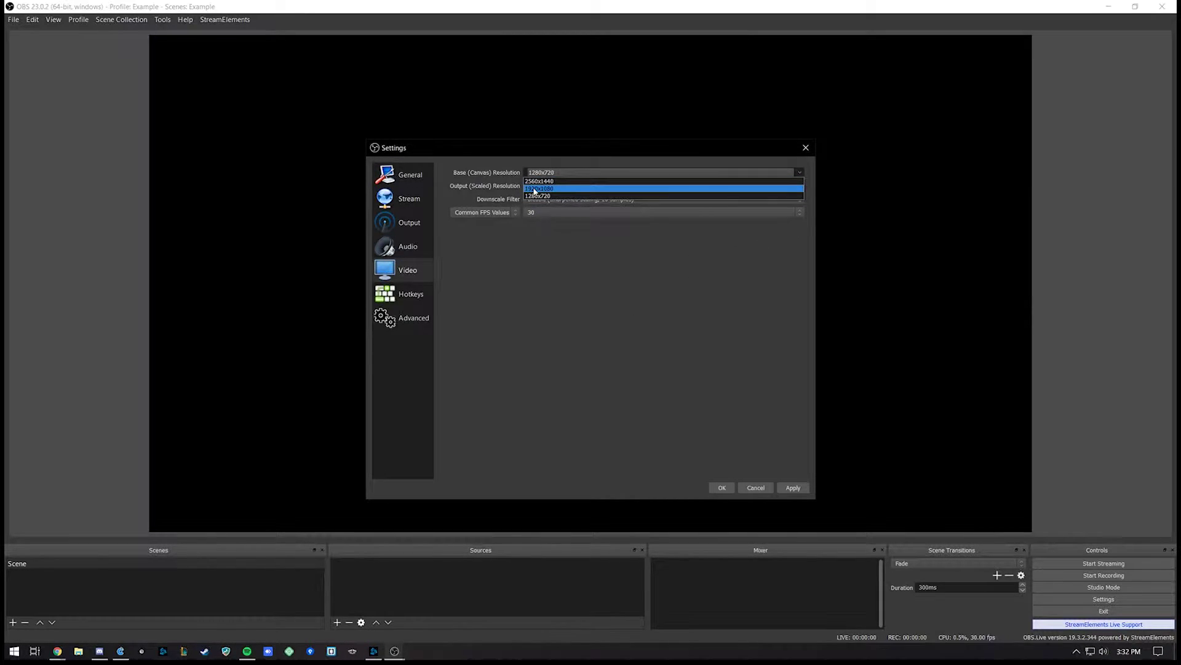
click(551, 189)
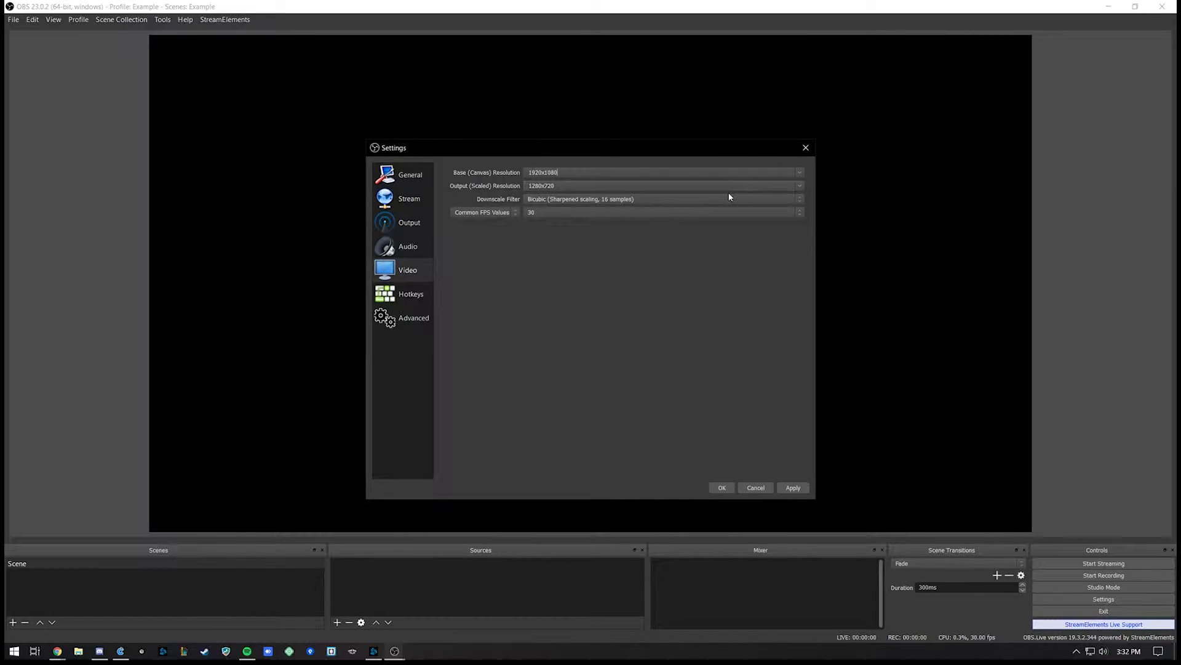
click(798, 187)
click(550, 189)
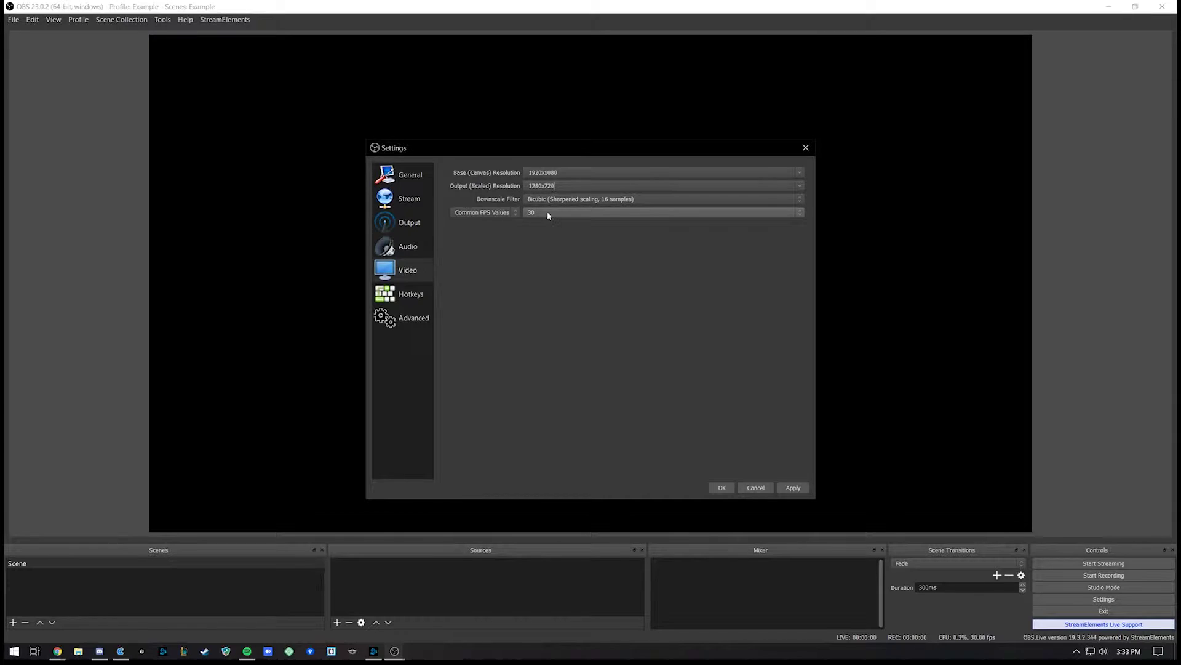
Set the downscale filter to Lanczos (Sharpened scaling, 32 samples)
click(557, 199)
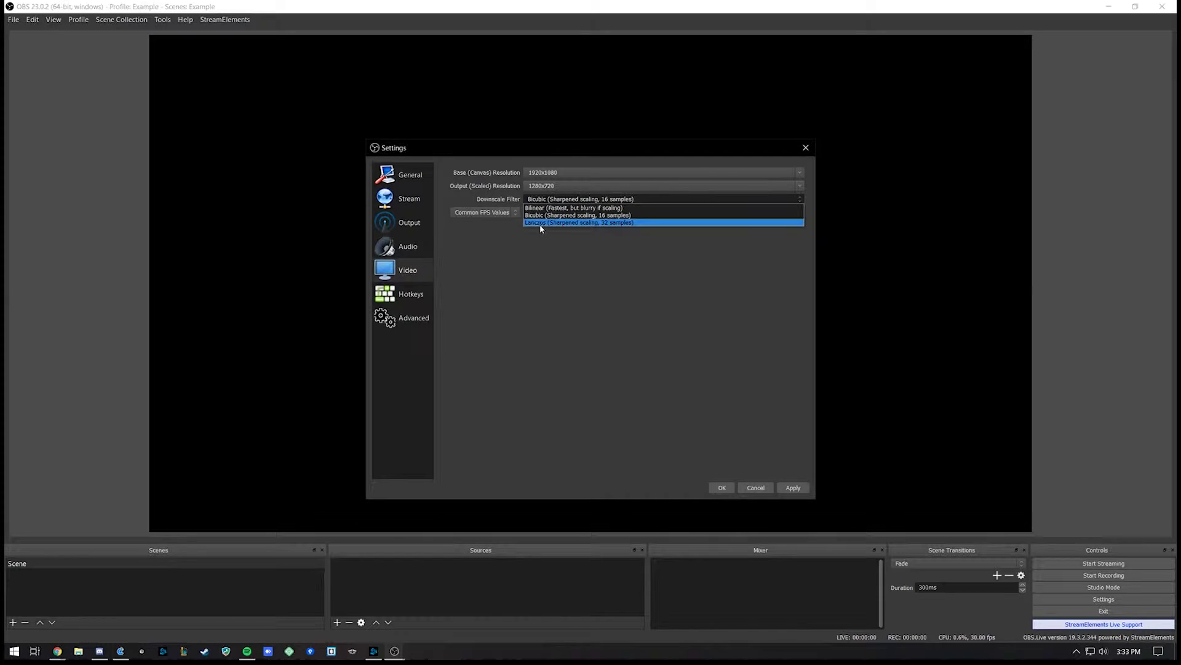
click(615, 222)
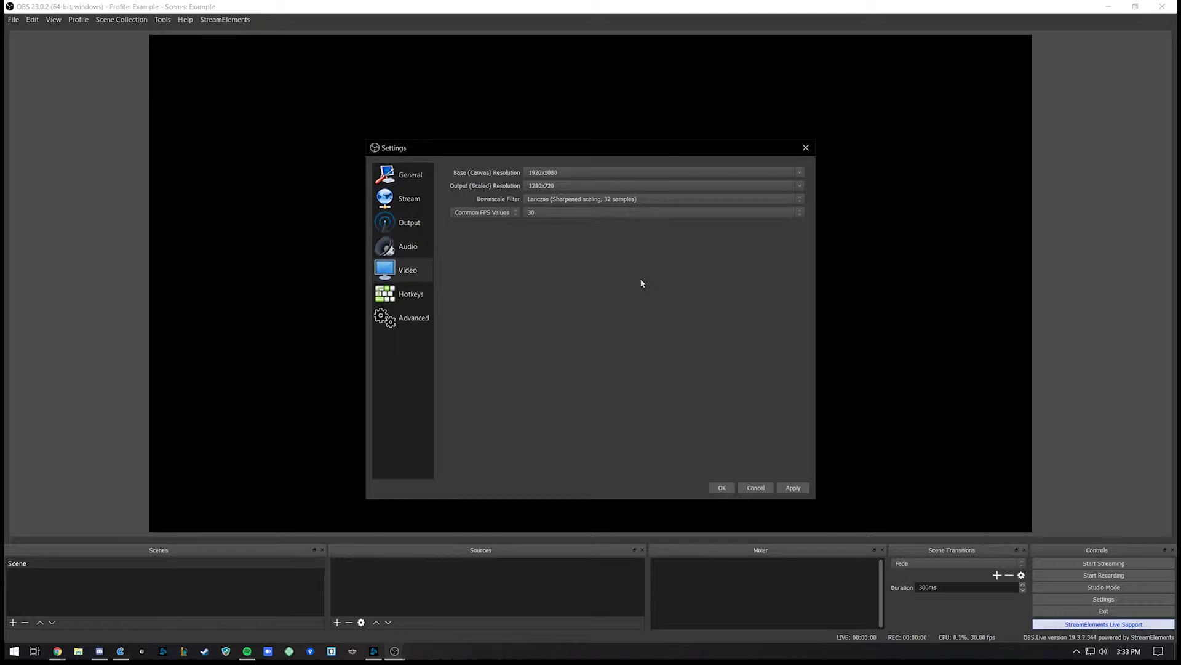
click(572, 200)
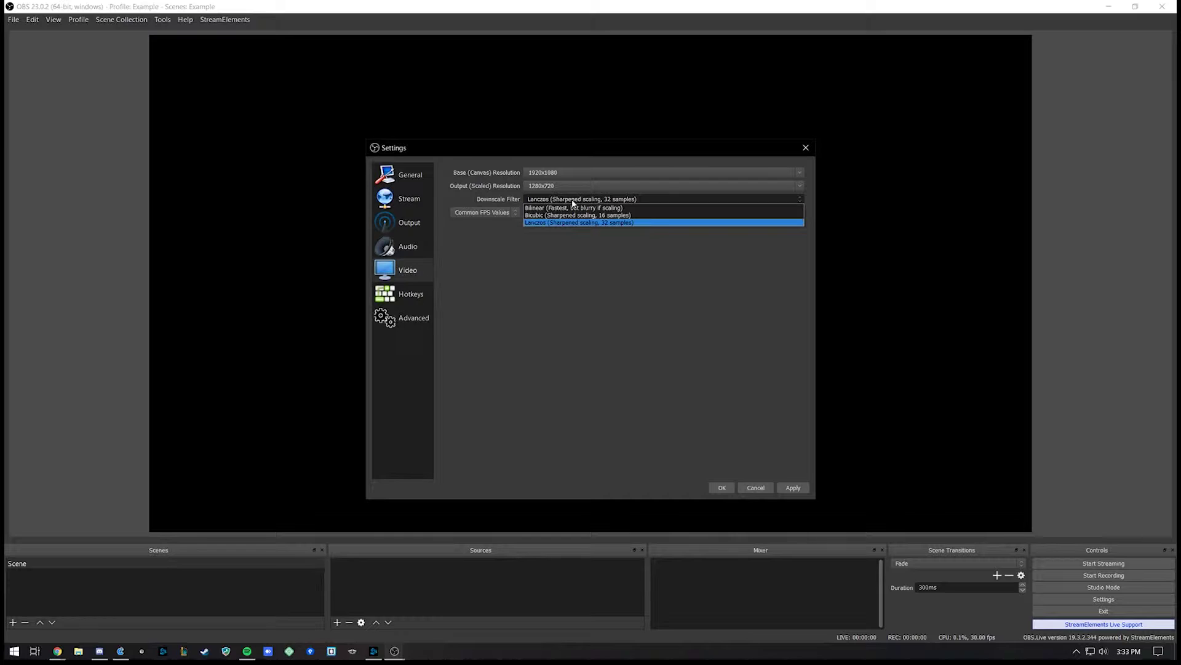
click(571, 198)
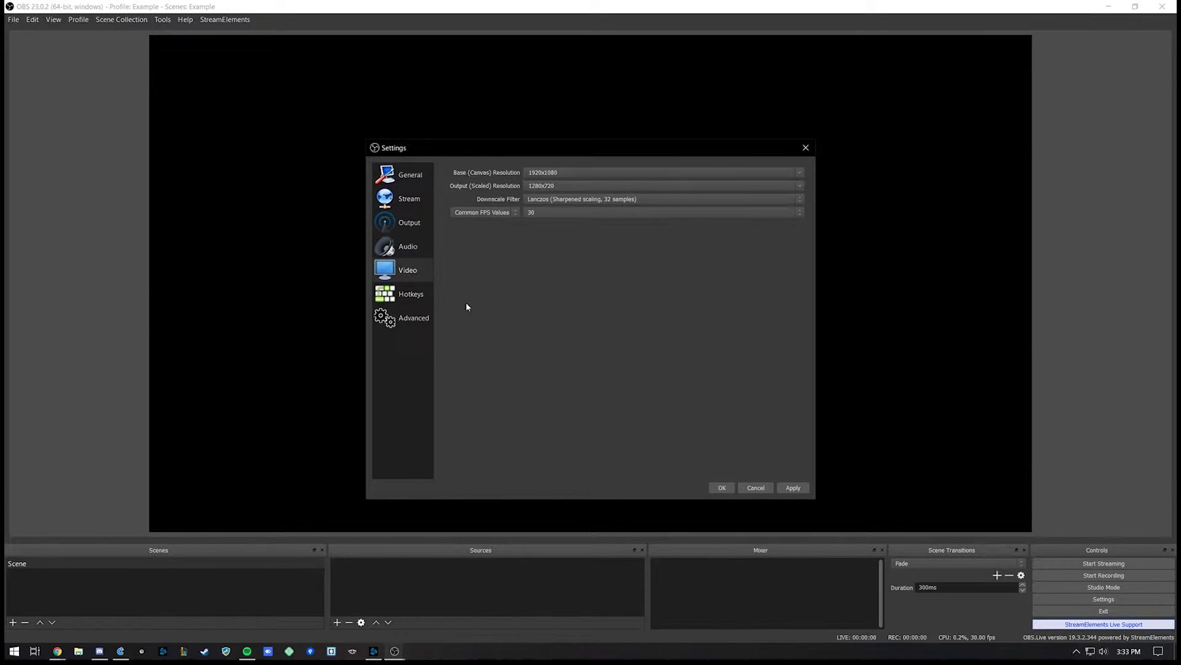
In the advanced video settings, keep the Direct3D 11 renderer and select NV12 as the color format
click(413, 317)
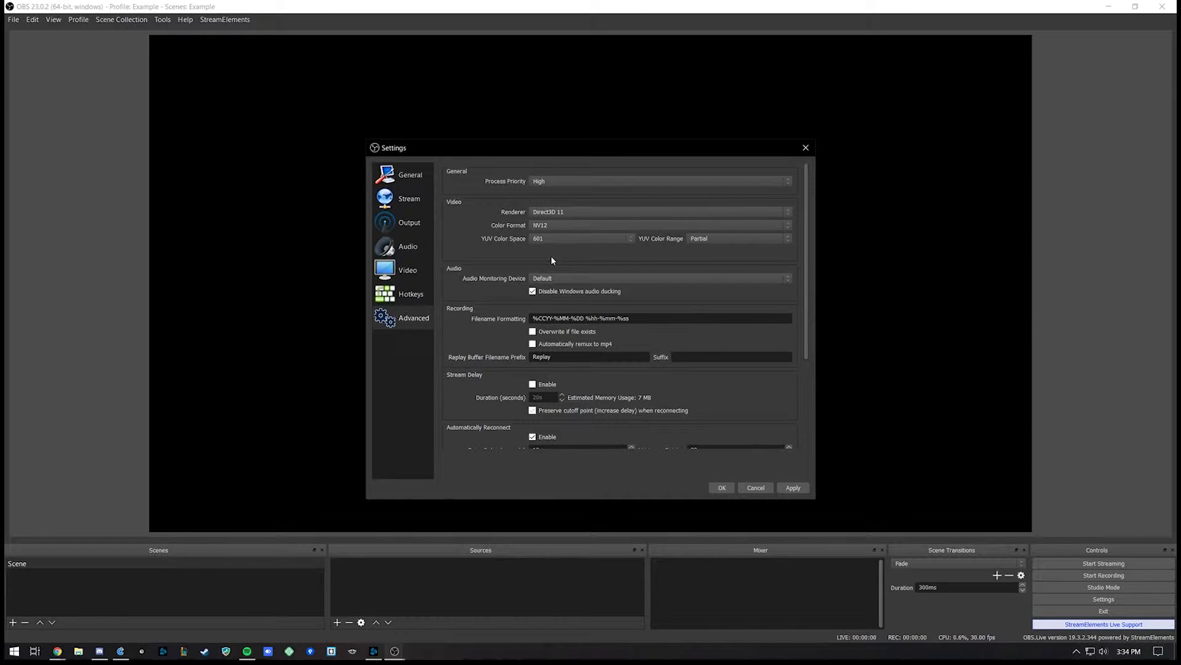
click(574, 213)
click(553, 221)
click(551, 225)
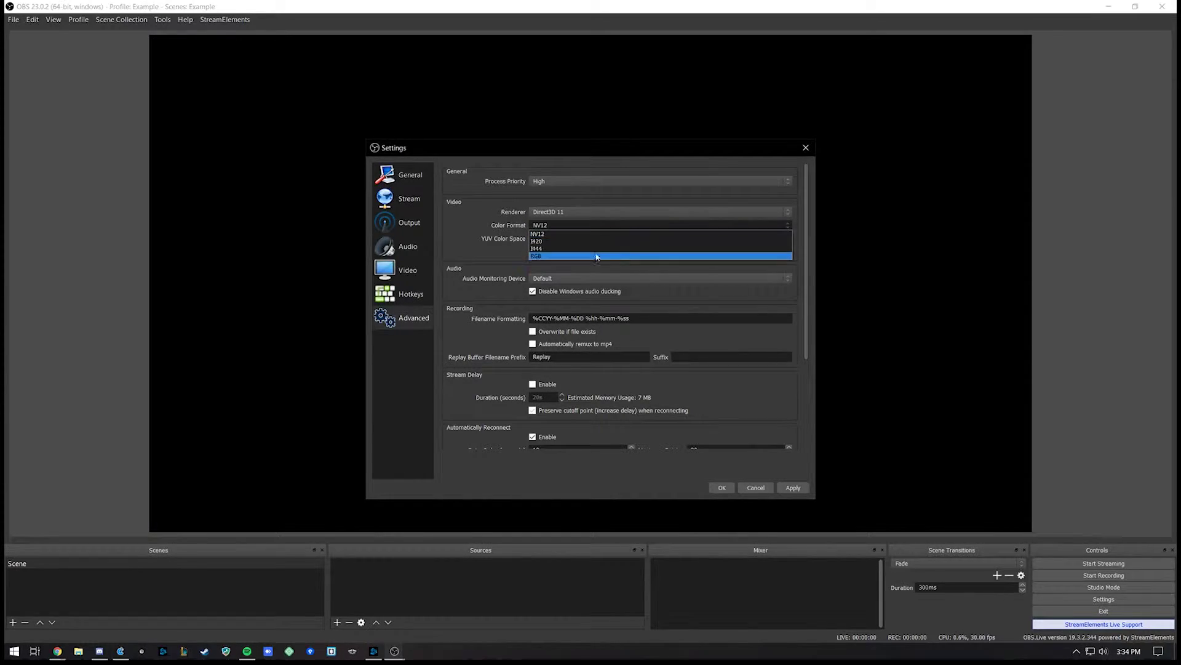
click(546, 235)
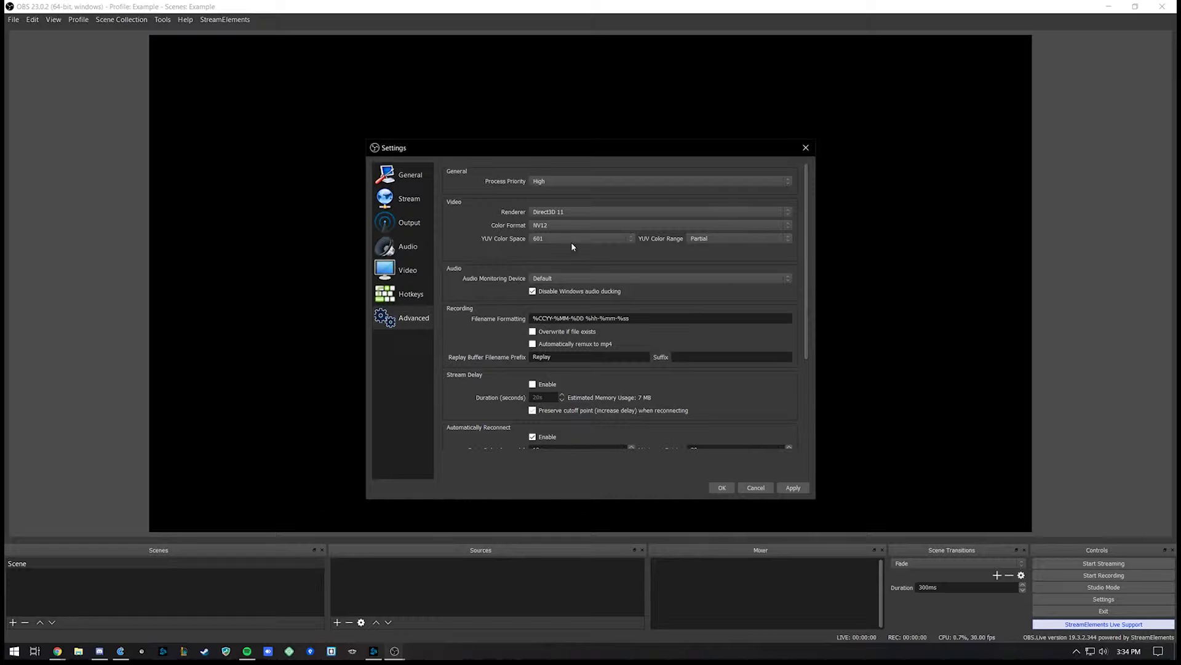
Choose the YUV color space and YUV color range, and save the settings
click(631, 239)
click(632, 240)
click(631, 240)
click(552, 254)
click(698, 240)
click(704, 255)
click(723, 489)
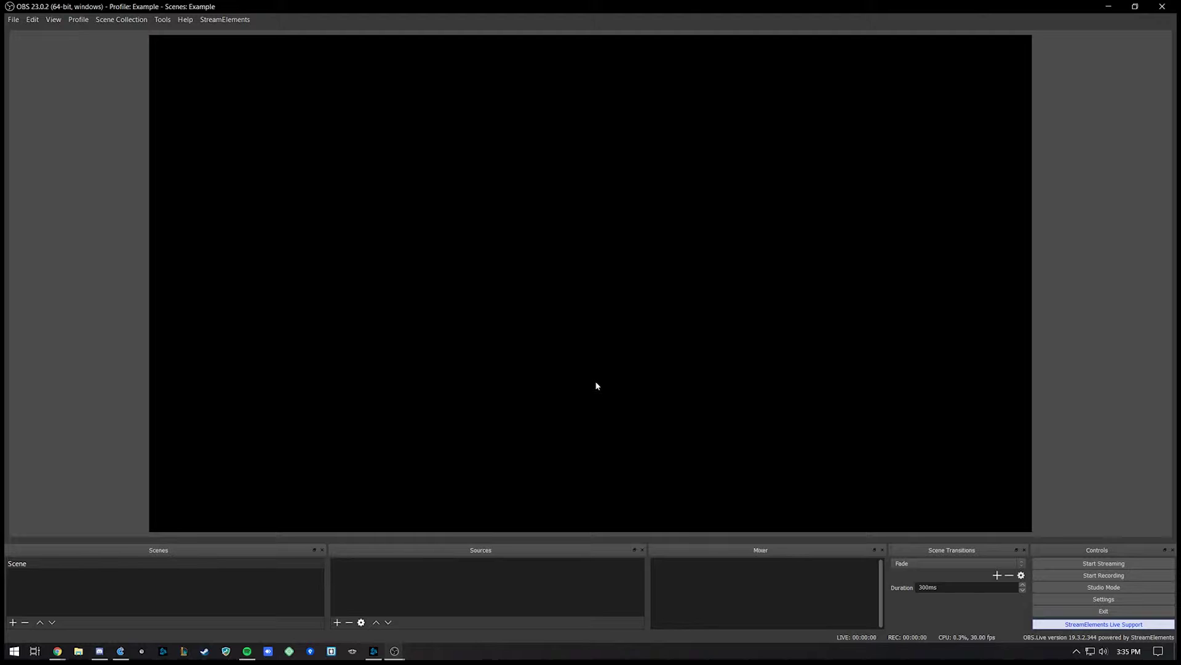
Rename the existing scene to Video Games
right_click(31, 561)
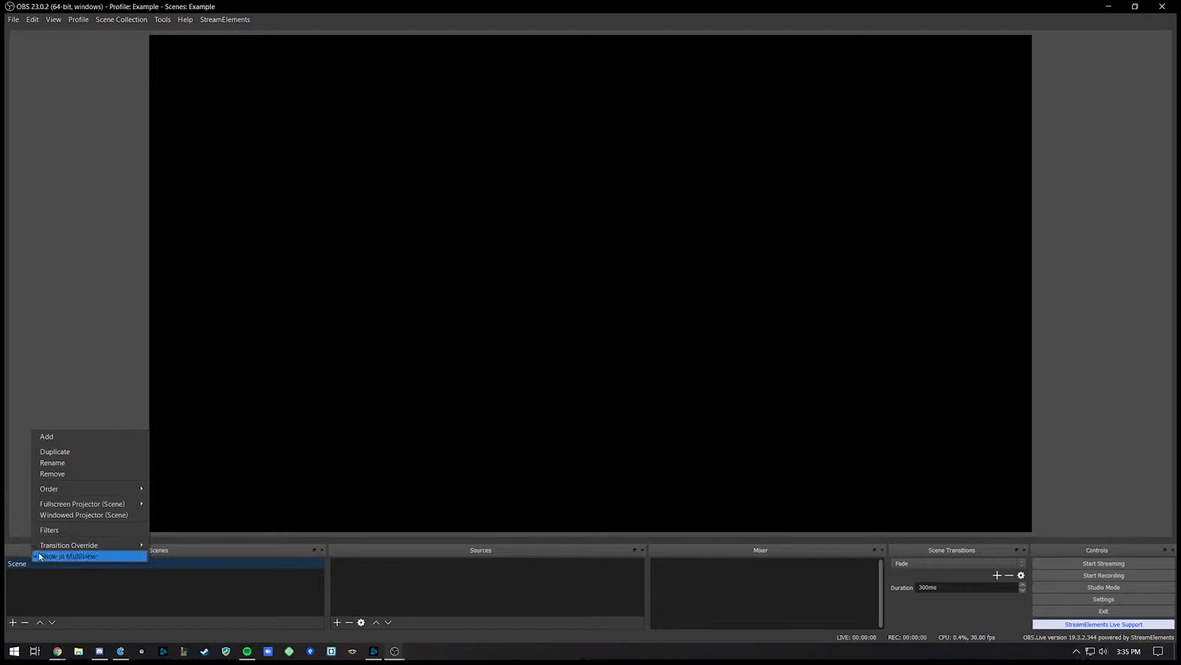
click(68, 463)
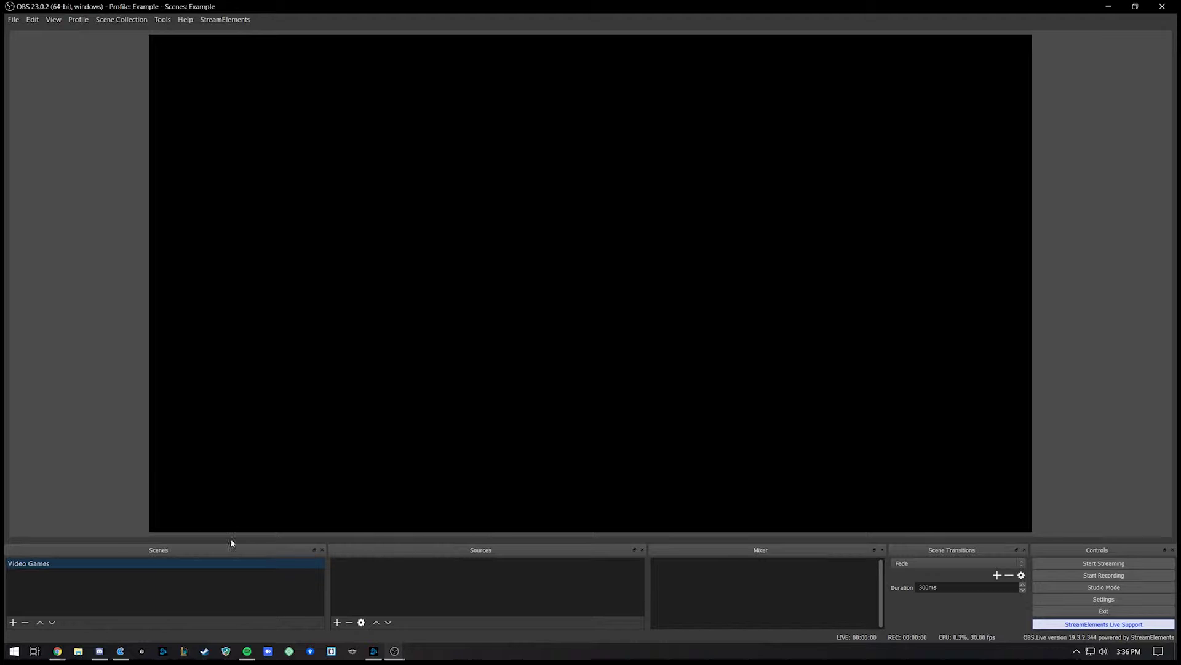
click(462, 574)
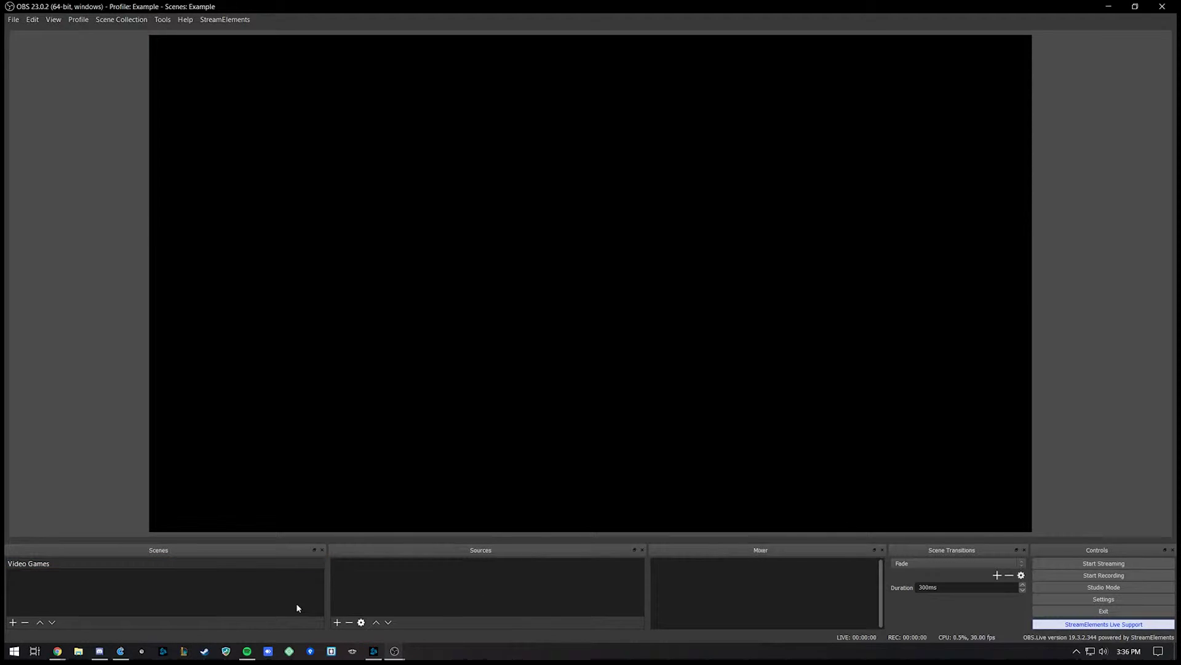
click(337, 622)
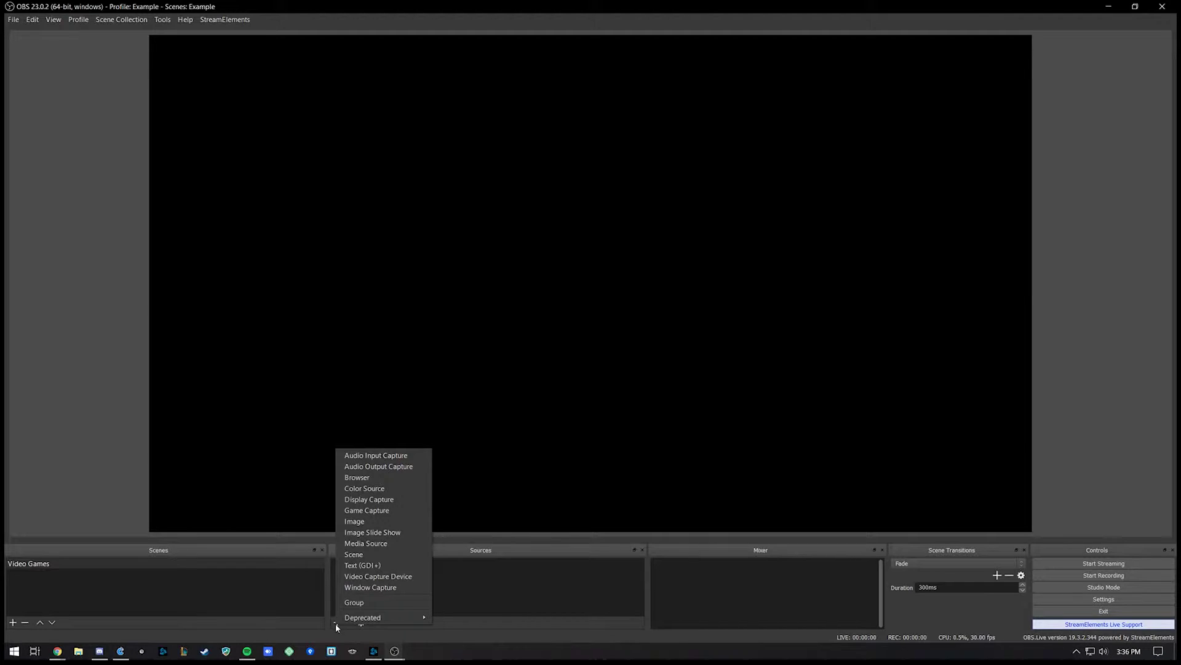
click(367, 510)
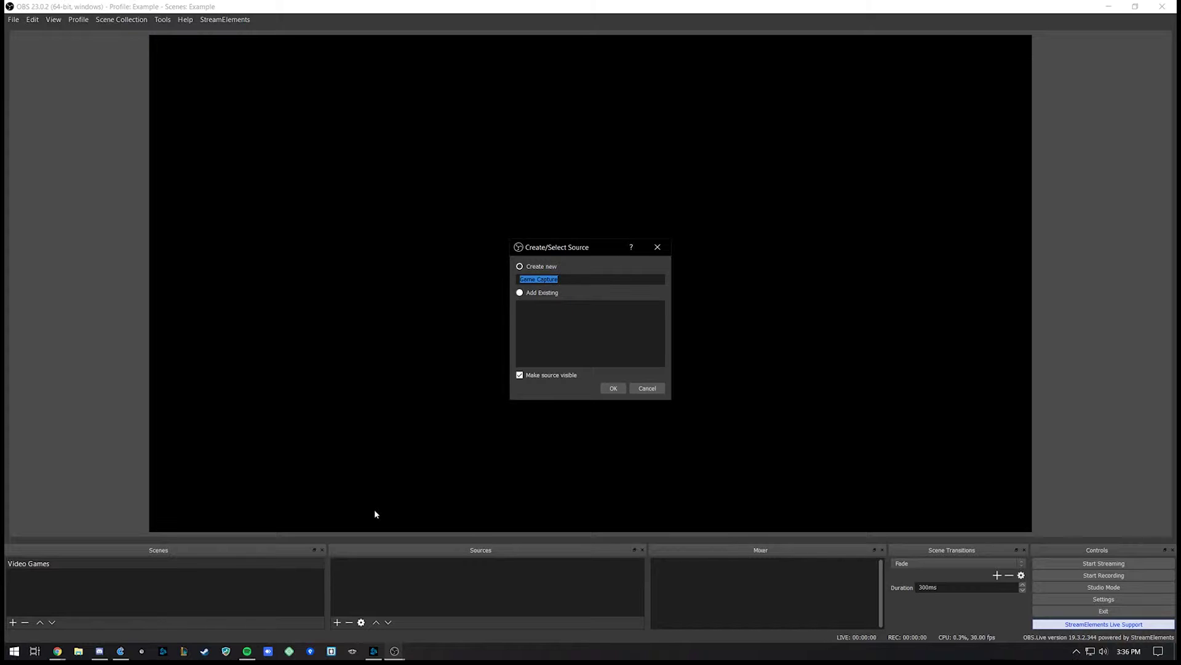
click(661, 388)
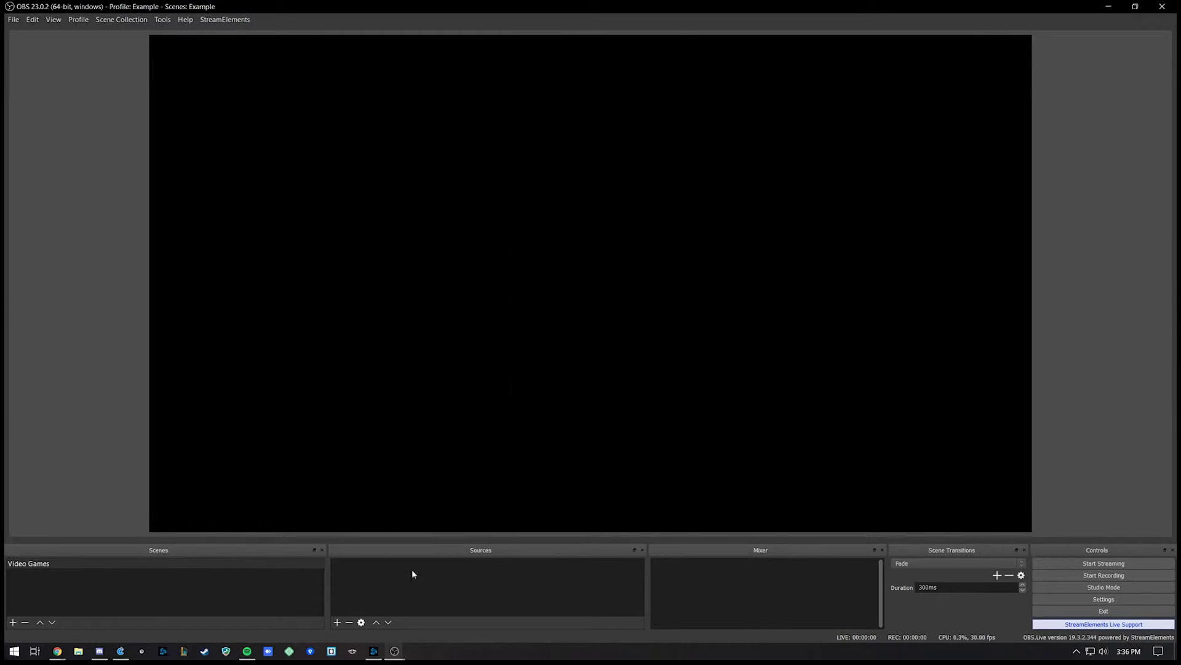
Add a new Game Capture source named WoW to the Video Games scene
click(337, 622)
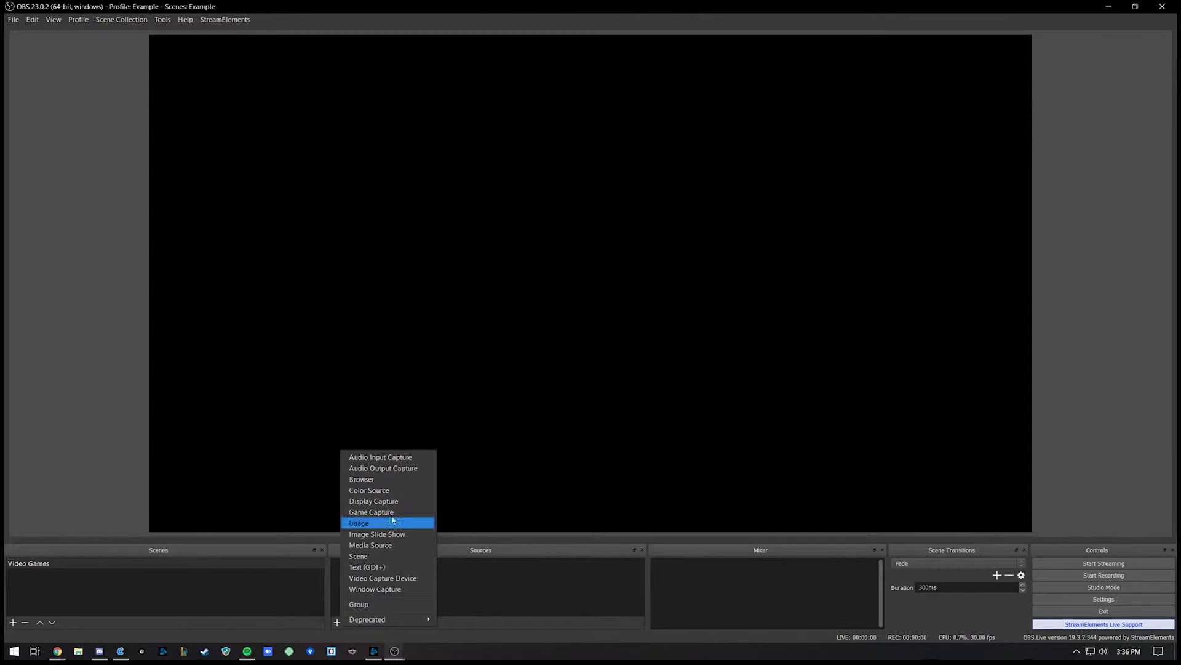
click(371, 513)
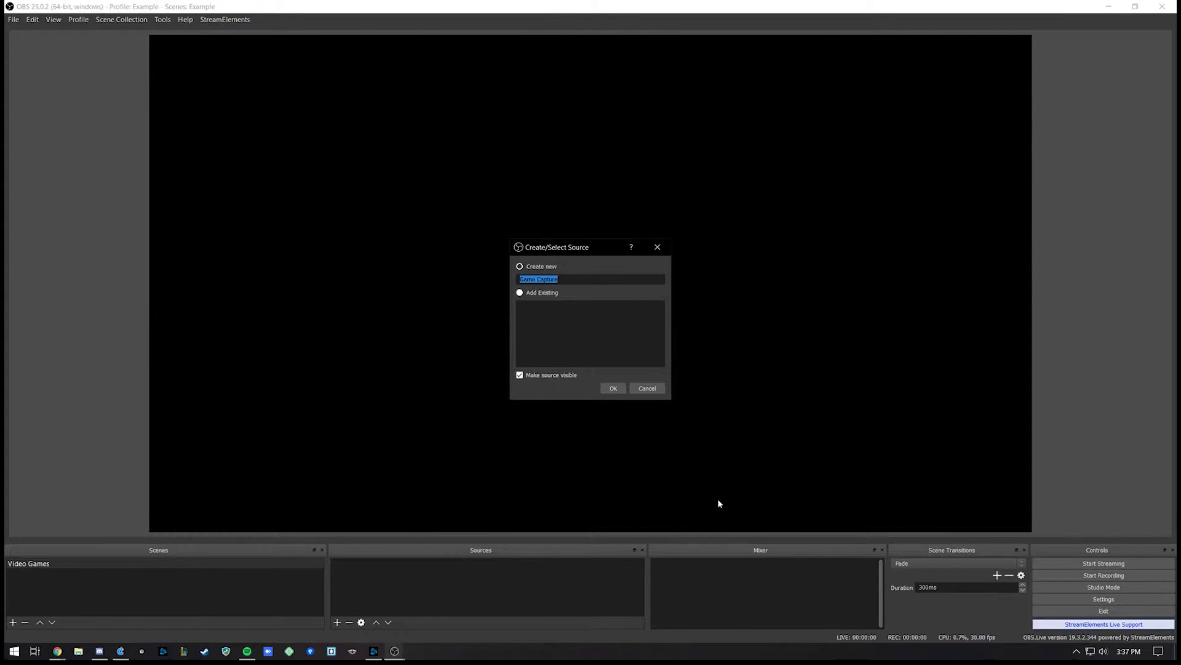
text(WoW)
key(Return)
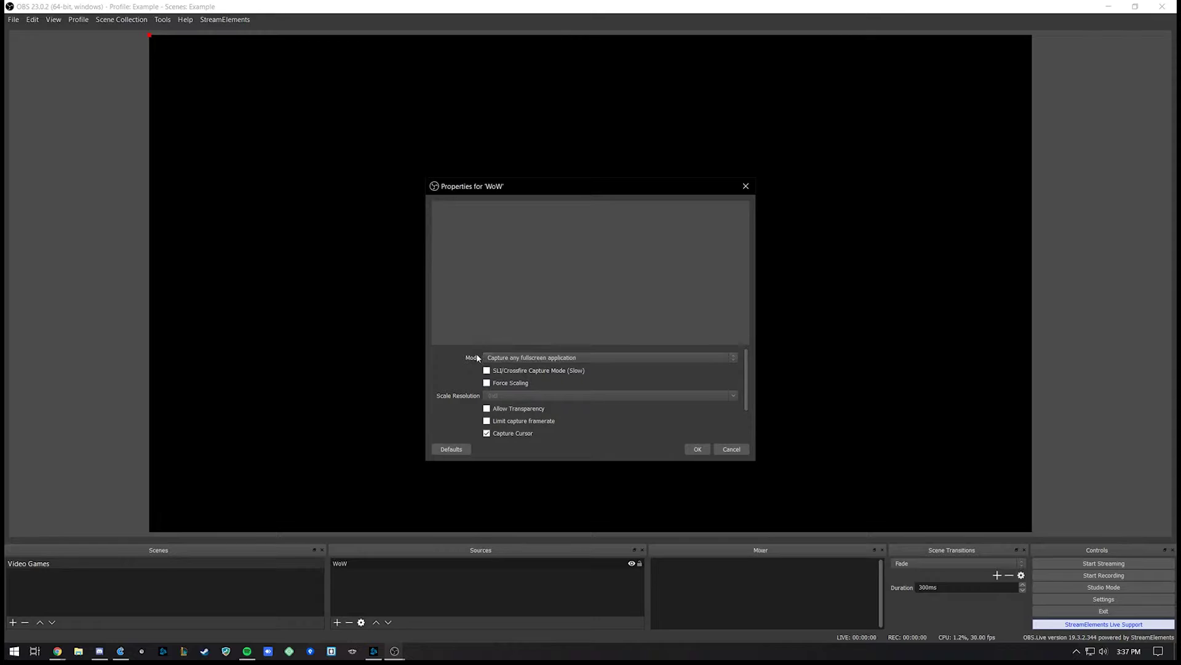
Try the Capture specific window mode for the WoW source and switch back to Capture any fullscreen application
click(511, 358)
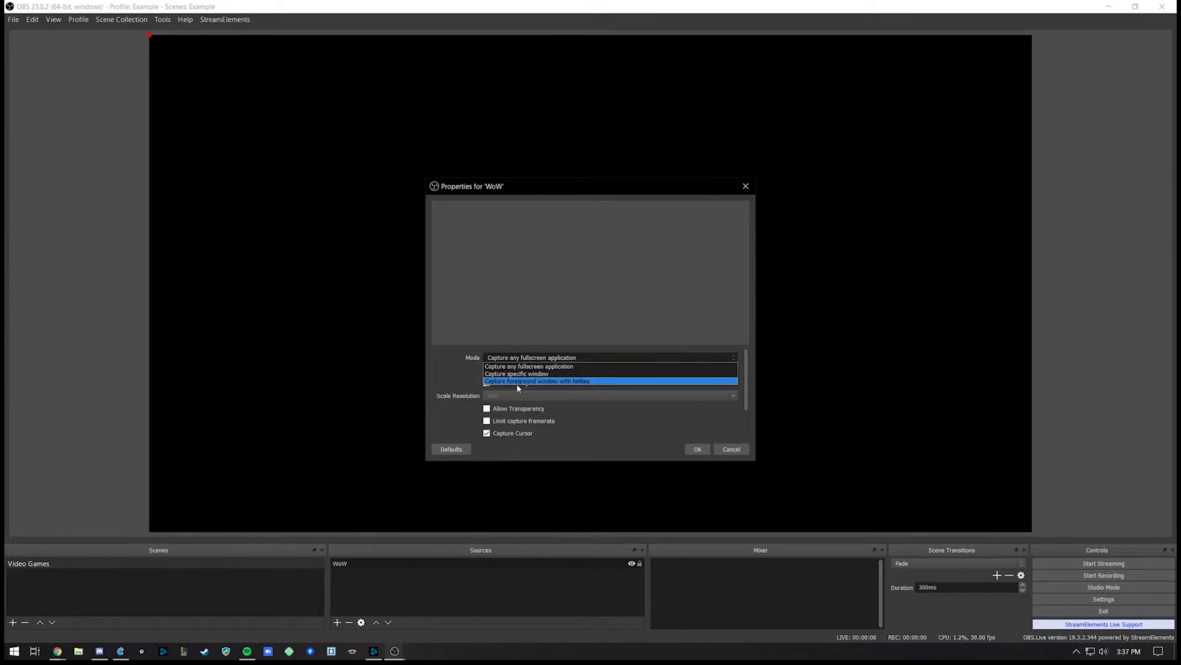
click(515, 373)
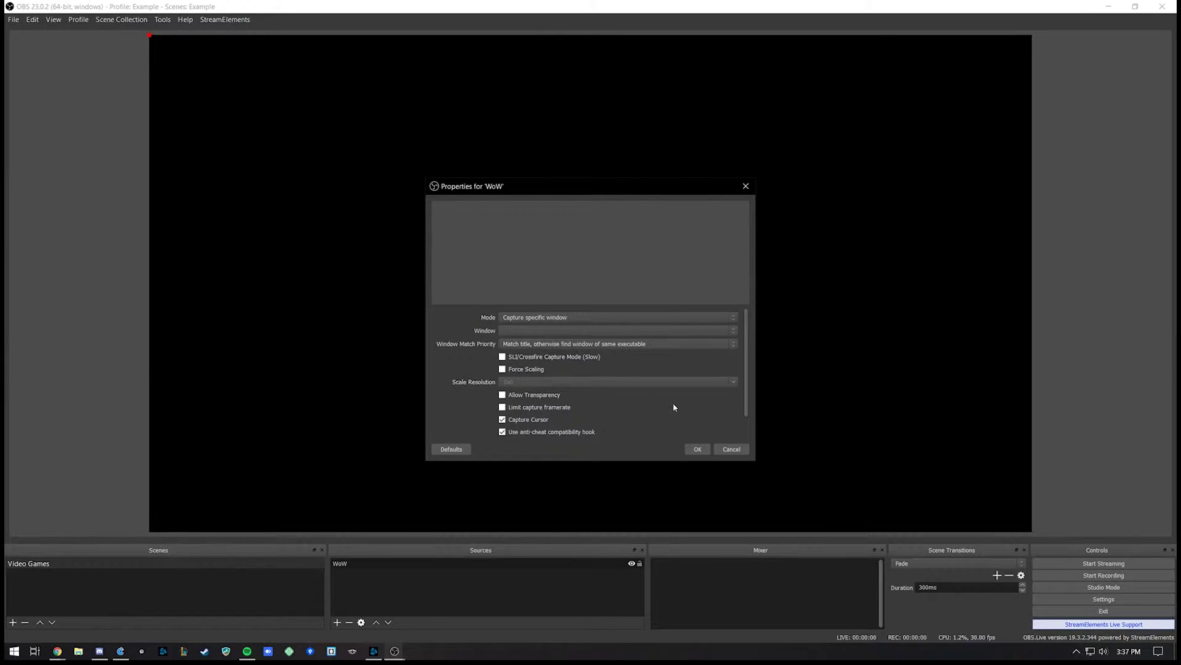
click(554, 316)
click(521, 328)
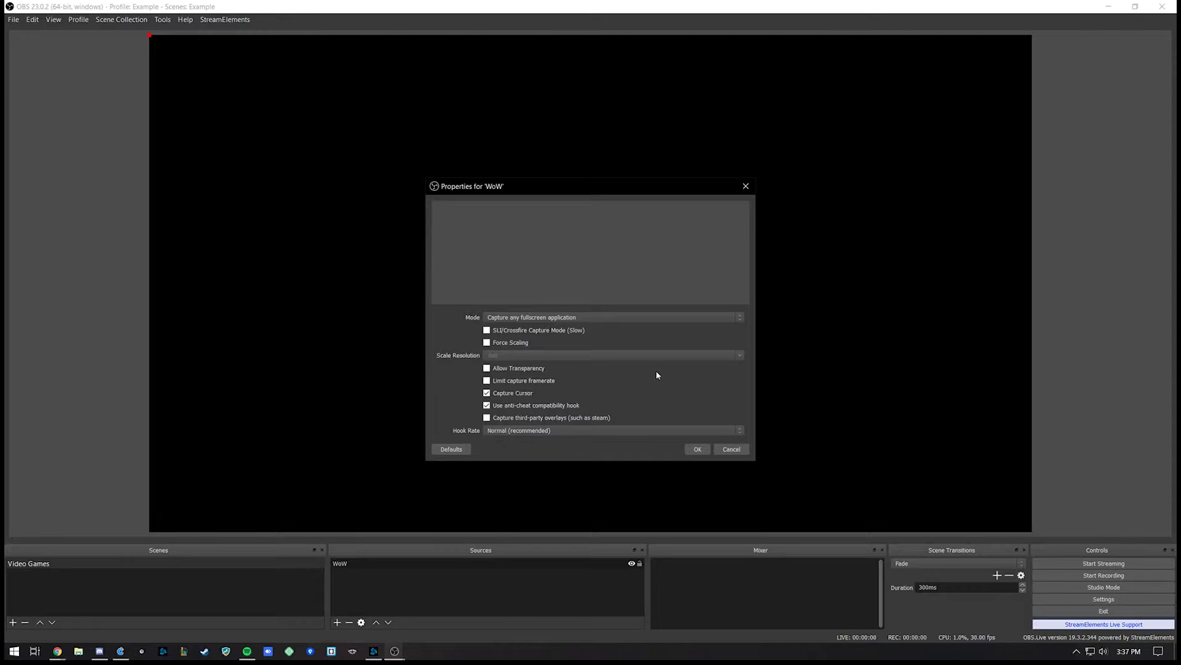
Set the WoW source's mode to Capture specific window, leave its window choice blank, and confirm the properties
click(553, 316)
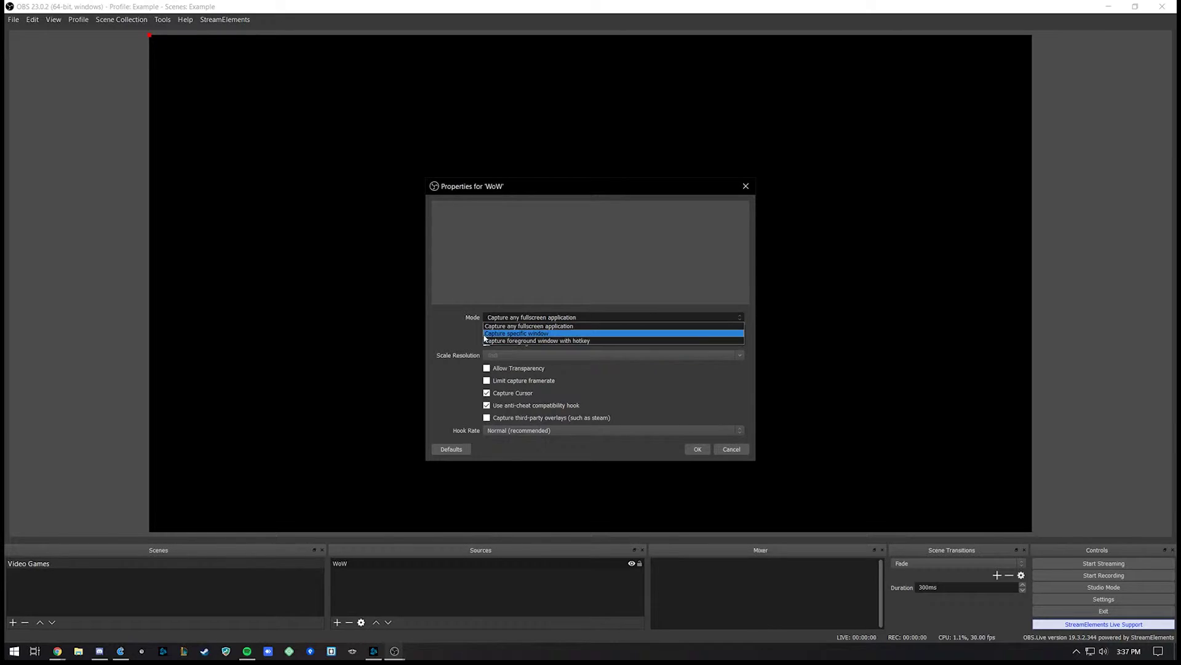
click(530, 336)
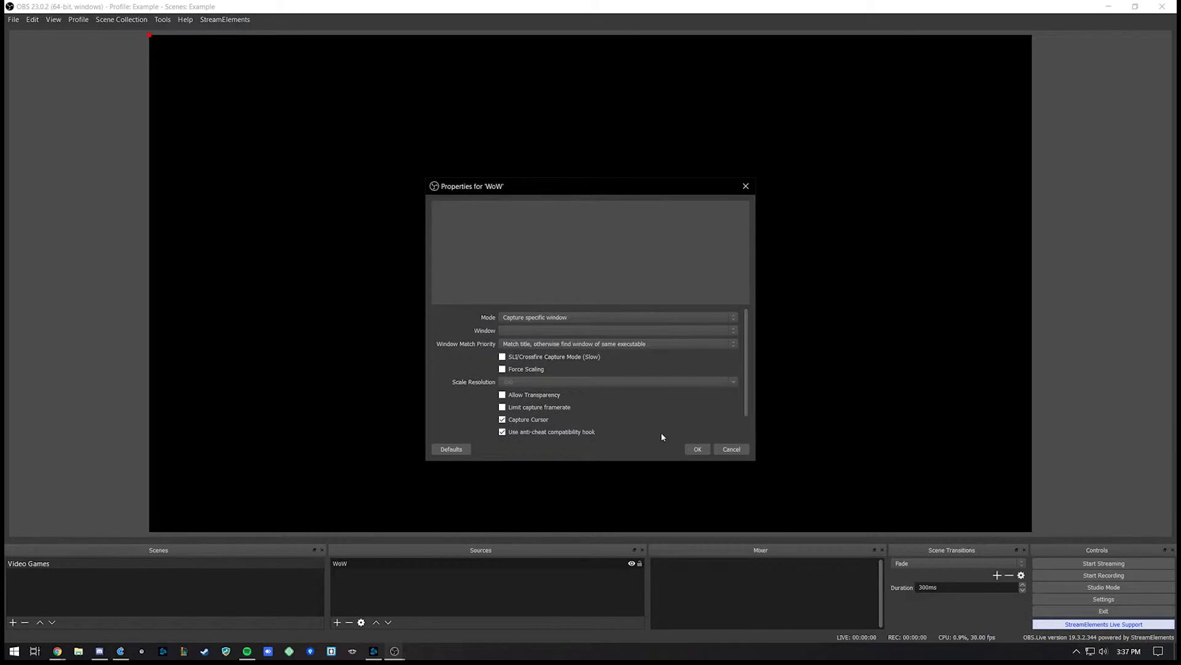
click(732, 332)
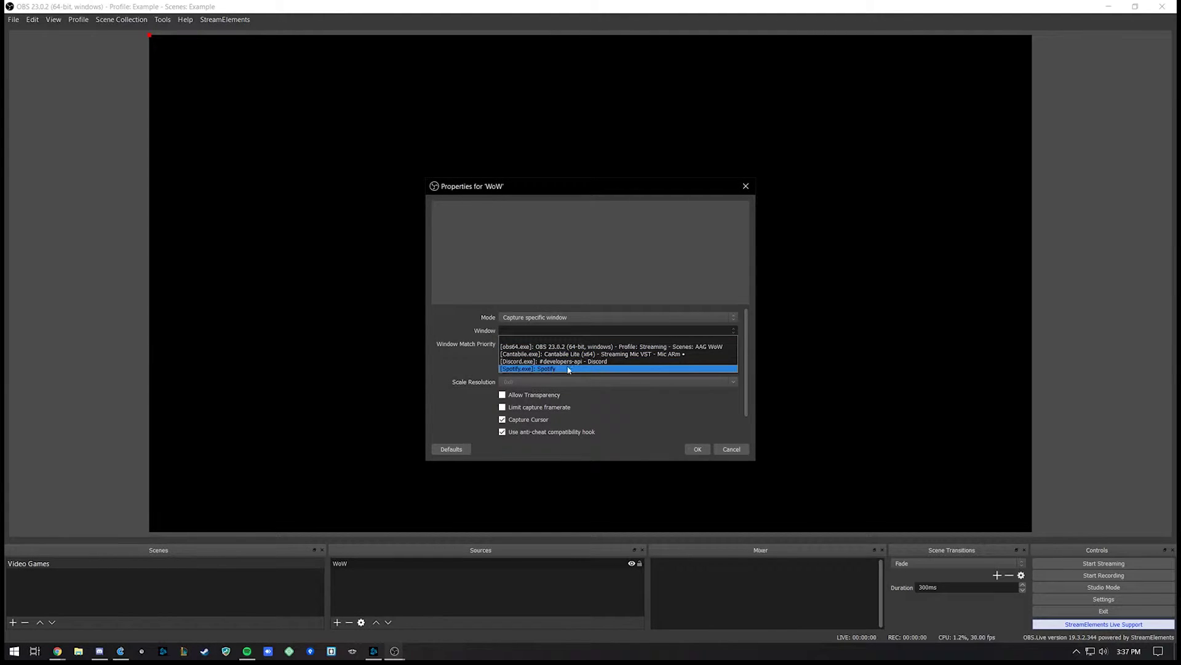
click(534, 339)
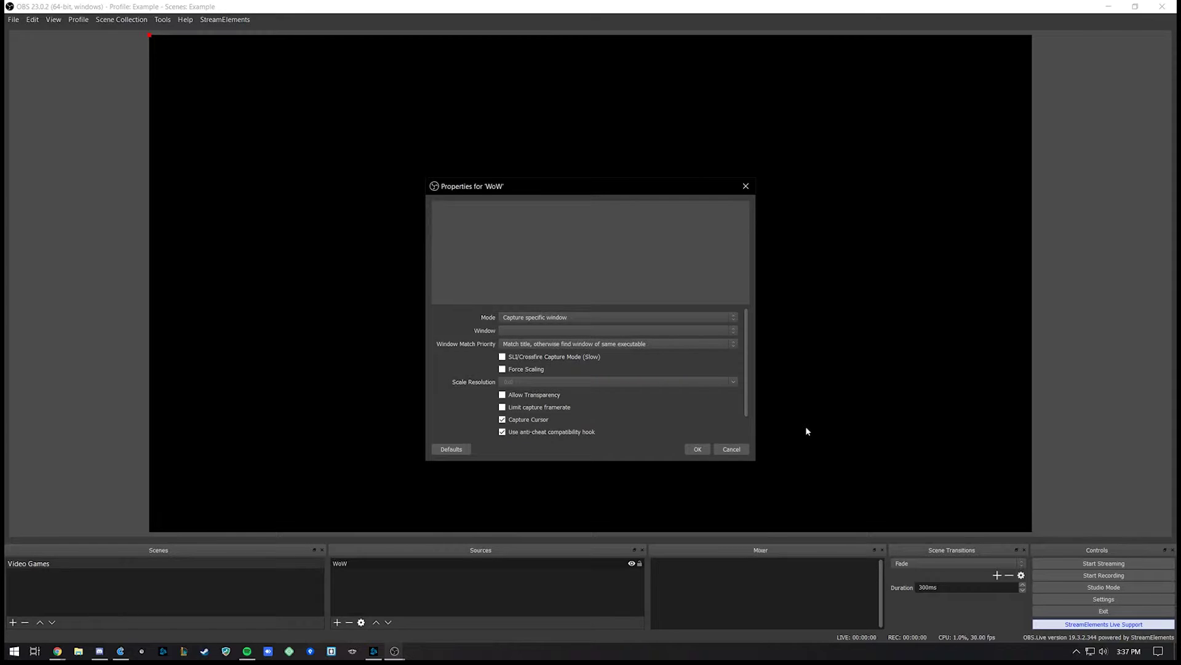
click(697, 449)
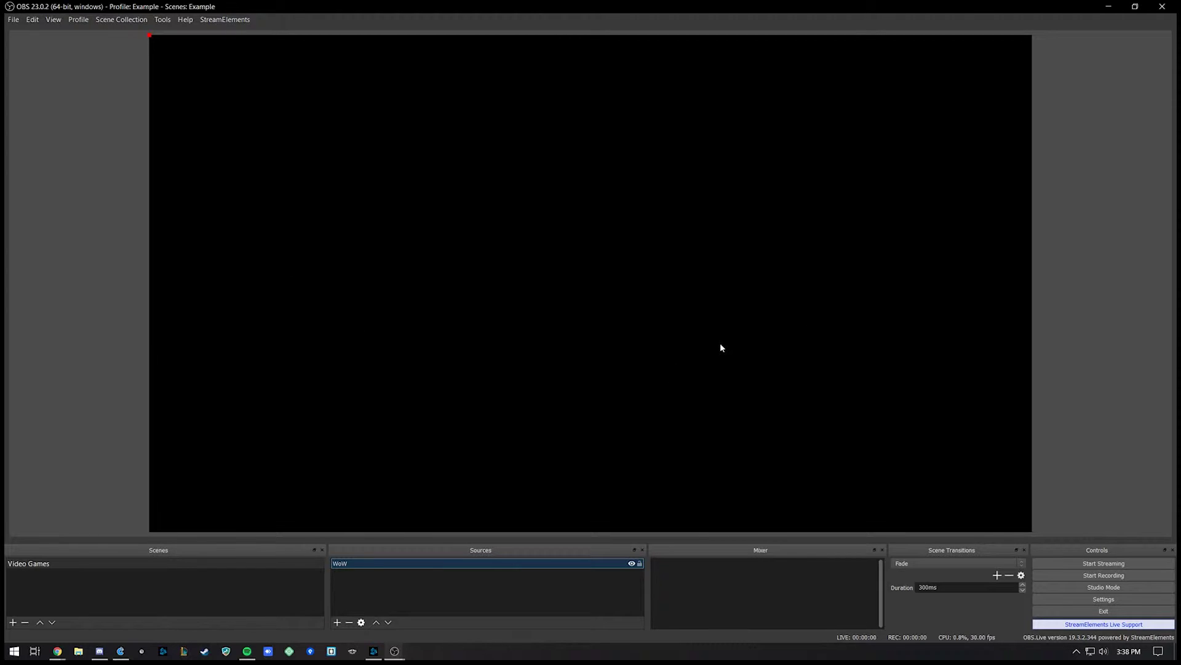
Add a new Video Capture Device source named Webcam to the Video Games scene
click(334, 624)
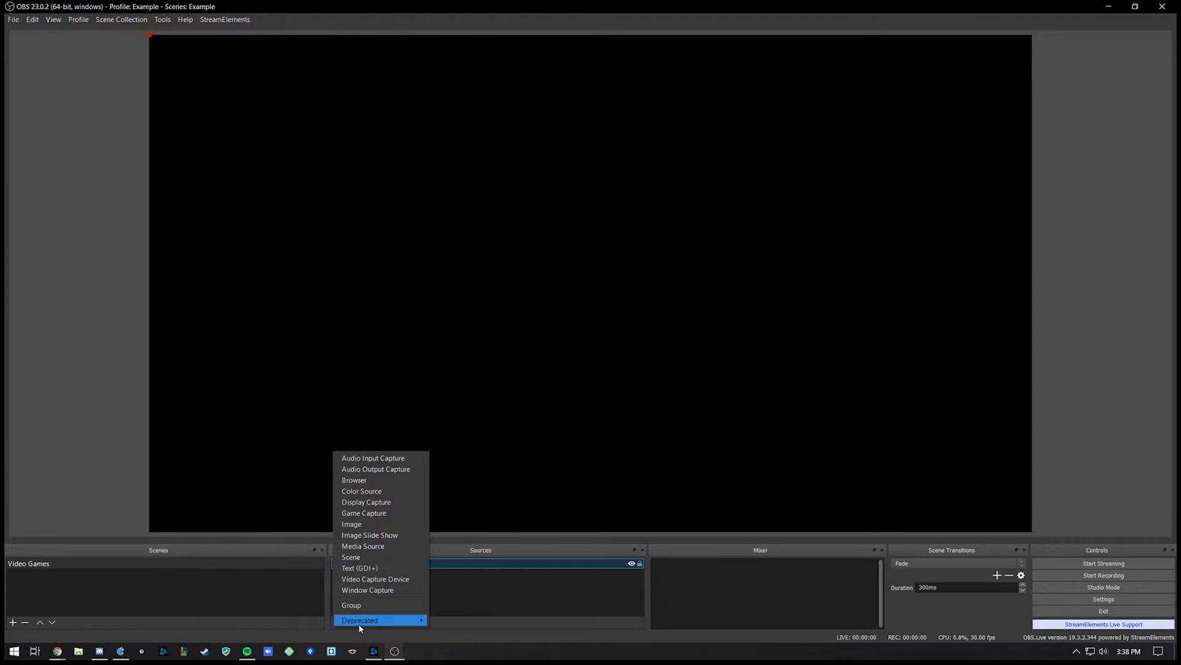
click(337, 624)
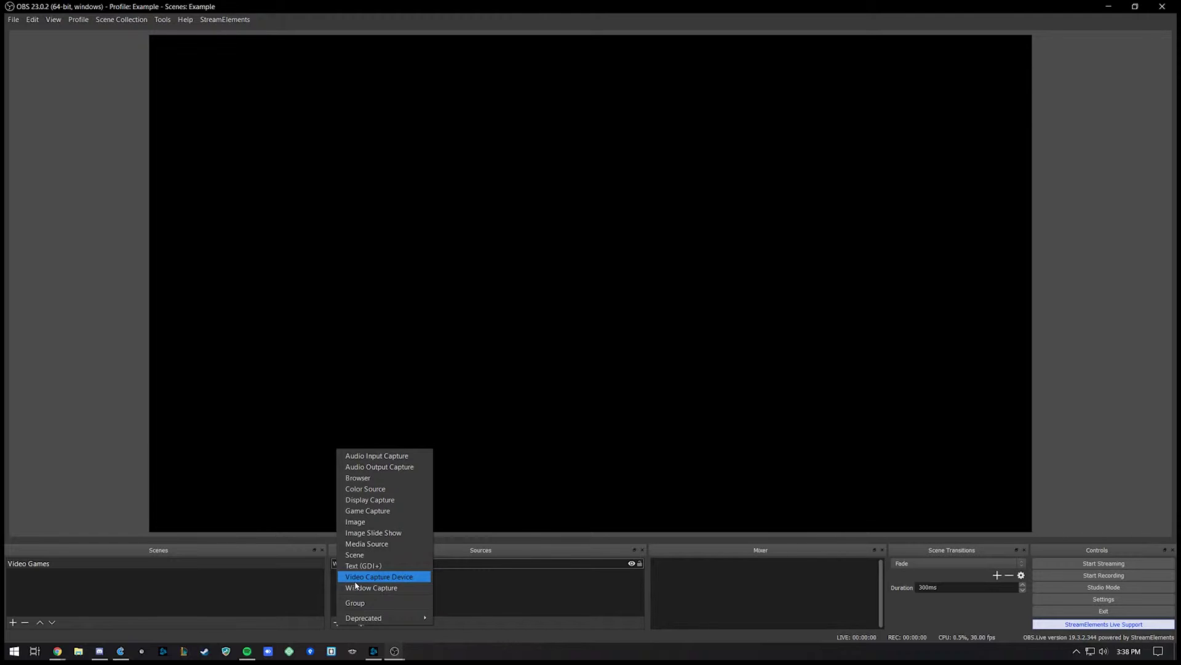
click(357, 578)
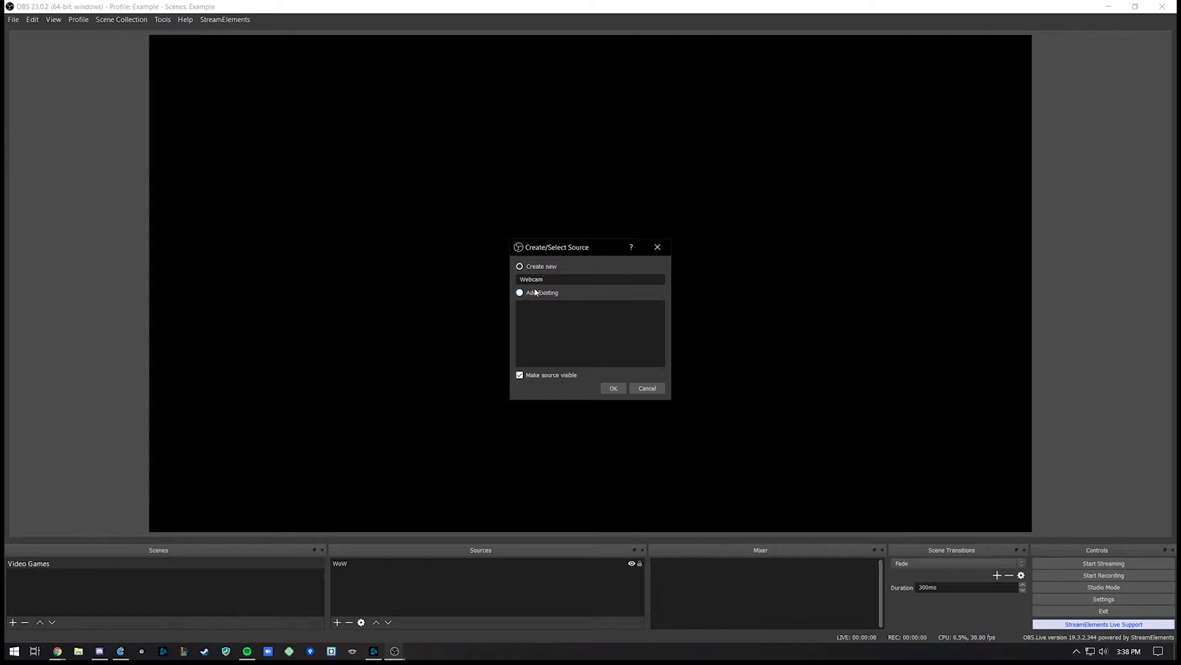
text(Webcam)
key(Return)
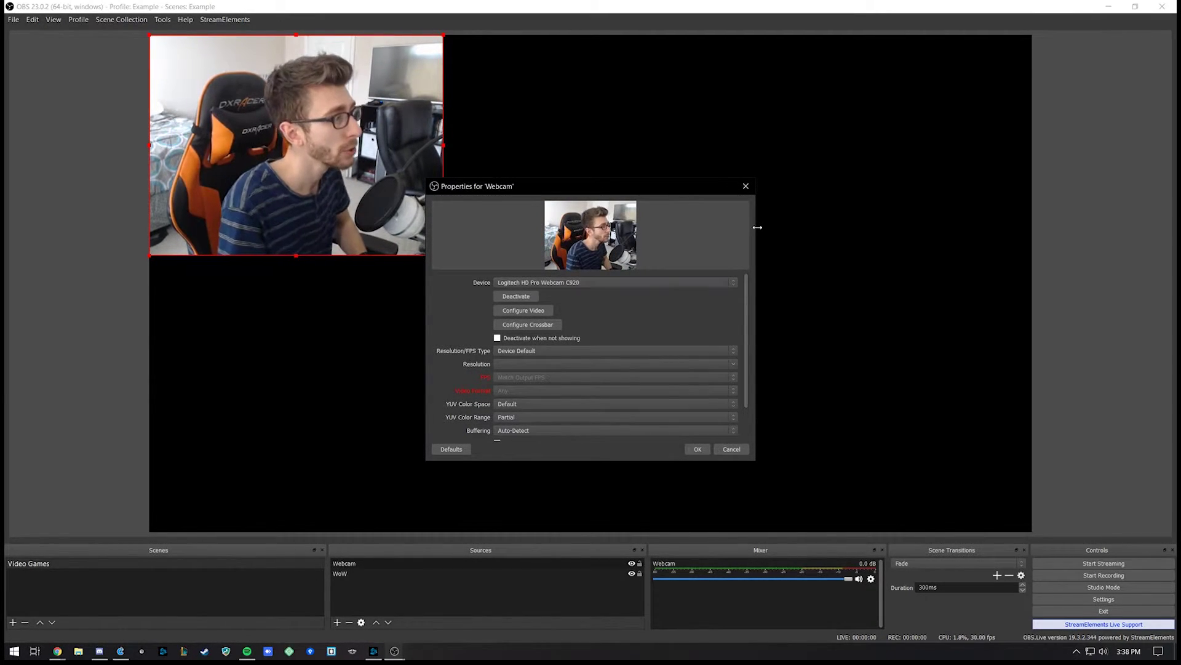
Select the Logitech HD Pro Webcam C920 as the Webcam source's device and set its Resolution/FPS Type to Custom
click(614, 283)
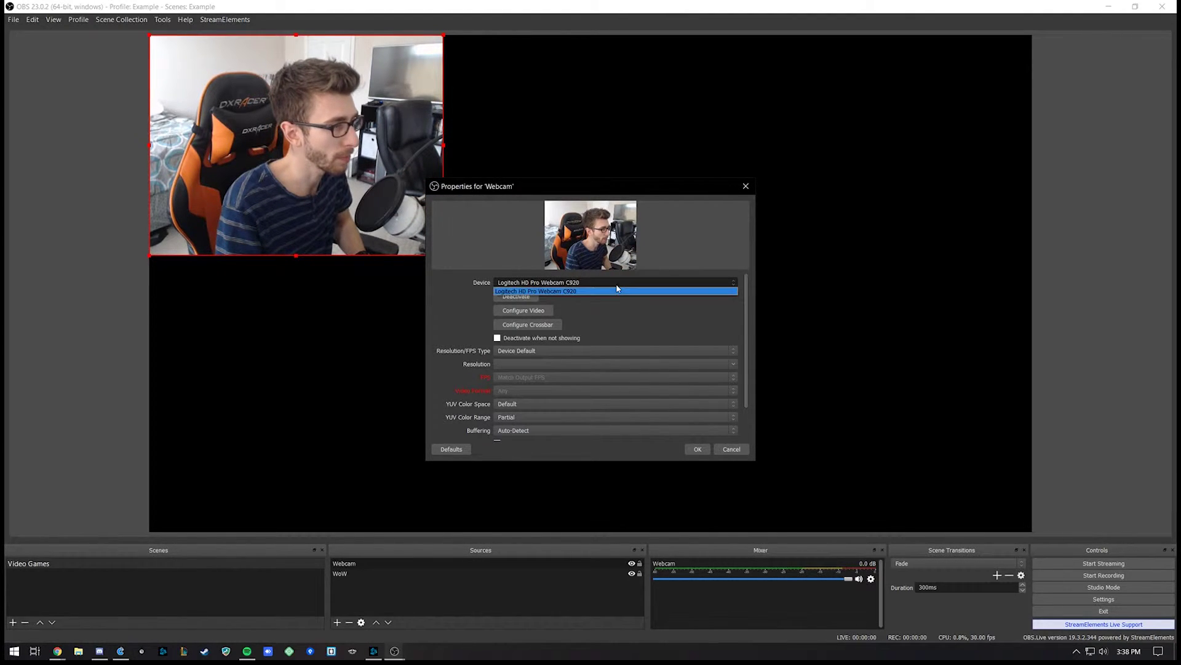
click(573, 293)
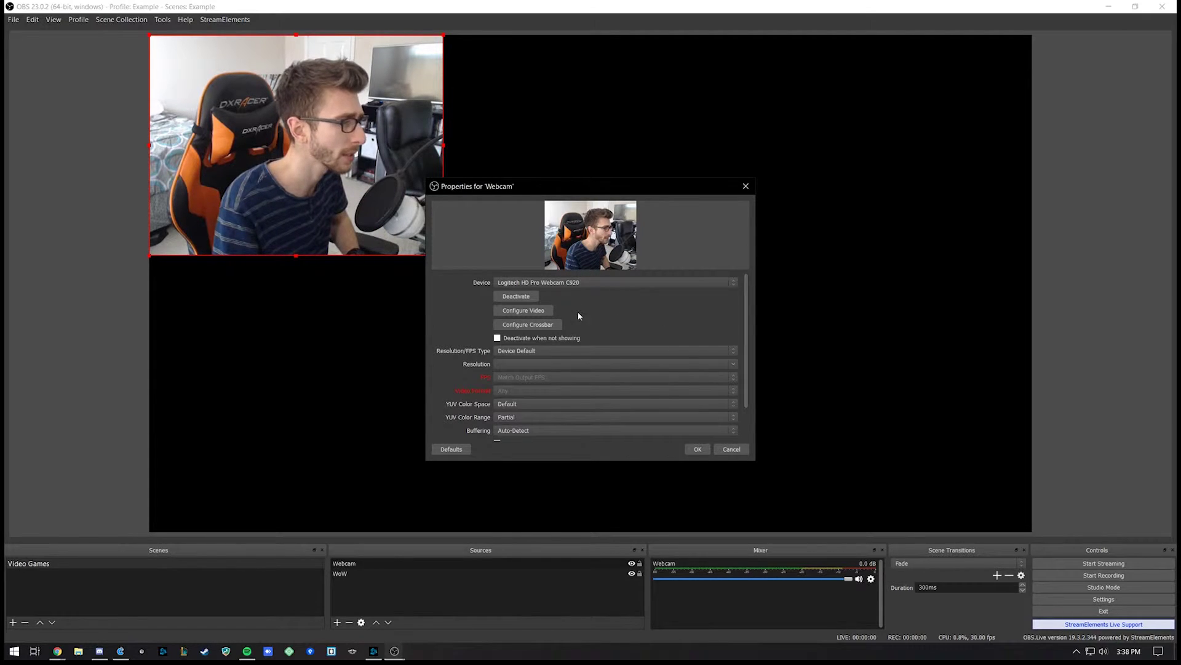
click(535, 352)
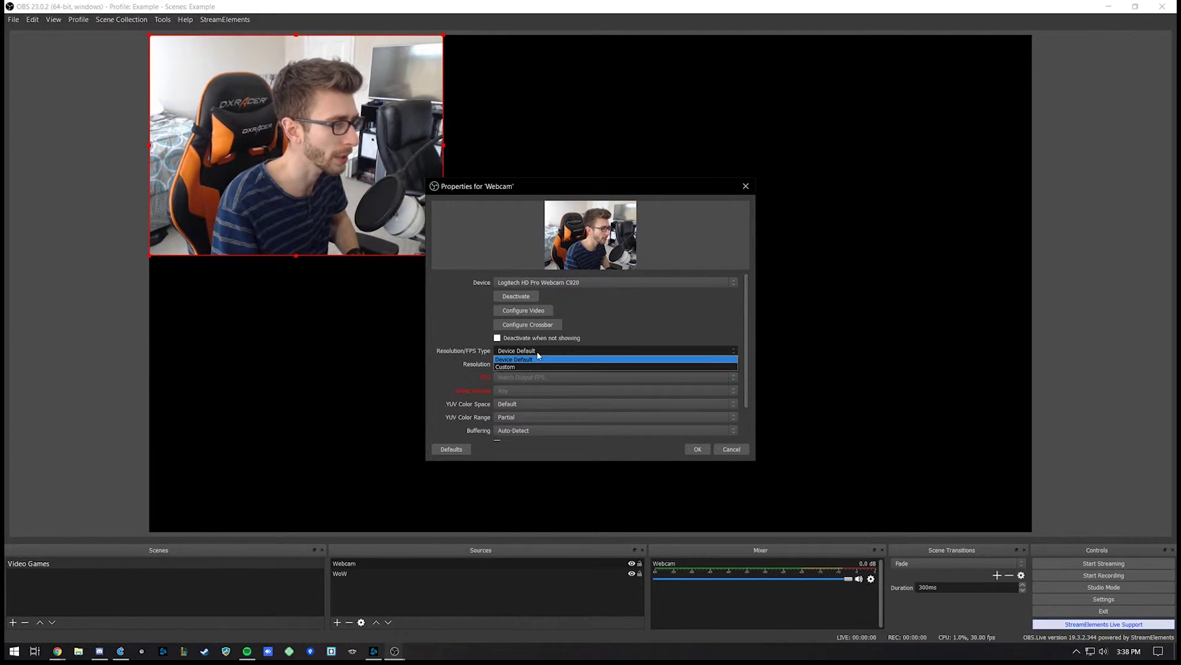
click(538, 352)
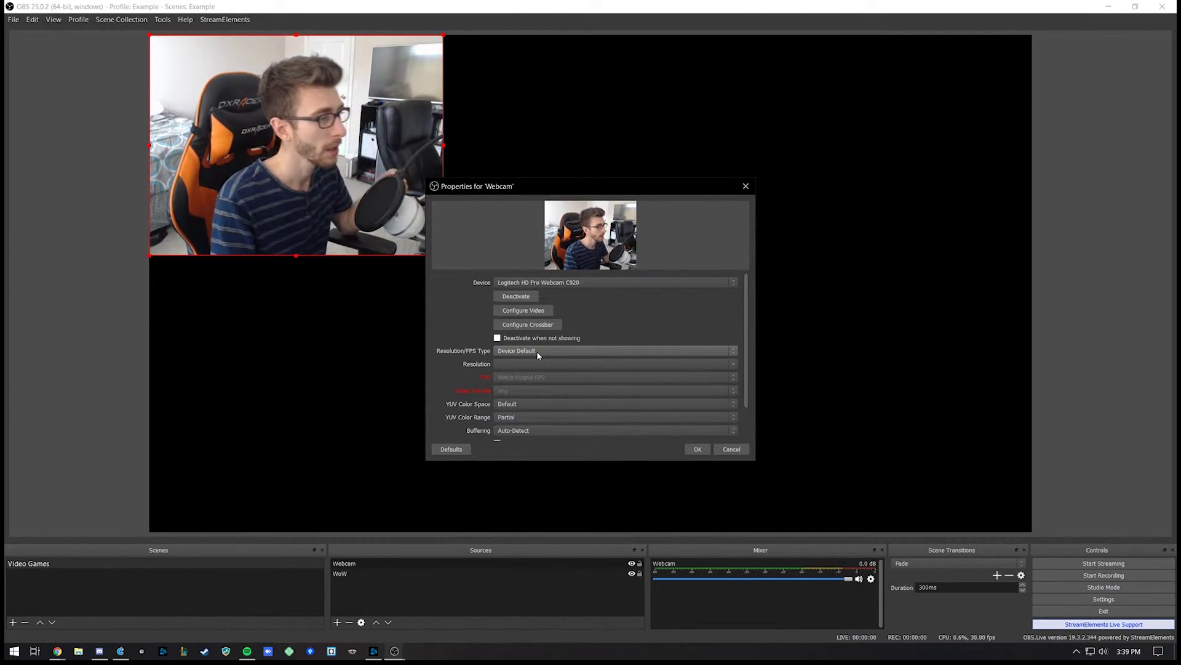
click(537, 351)
click(529, 364)
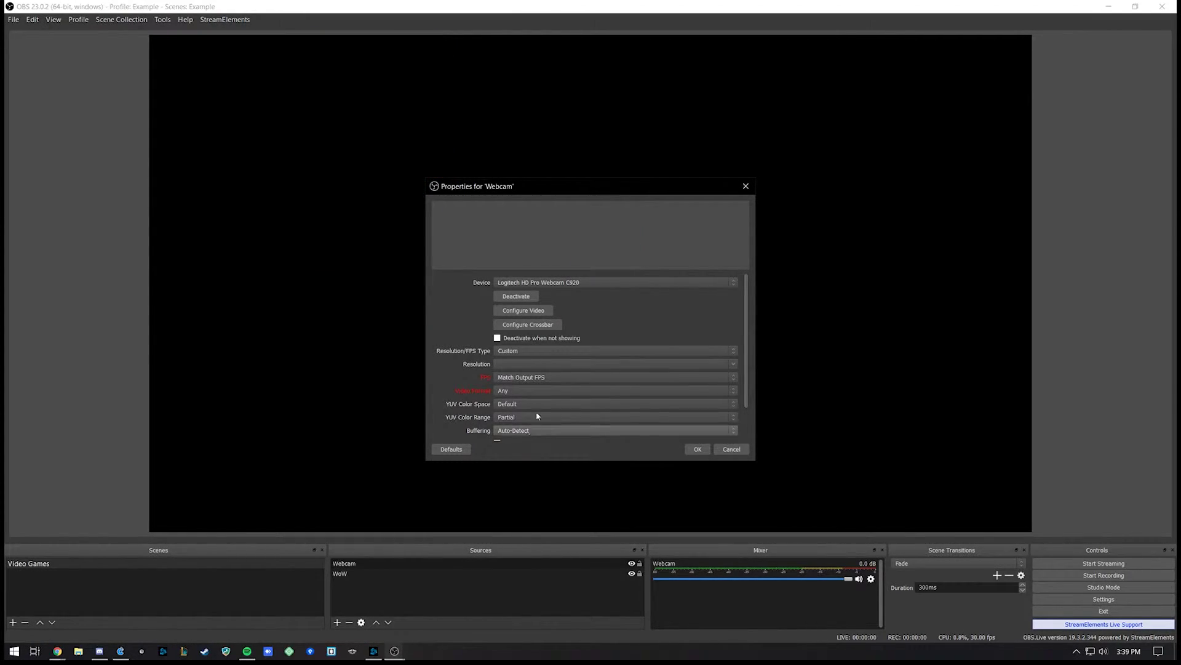
Set the webcam resolution to 1920x1080 and move the properties dialog aside to view the preview
click(730, 365)
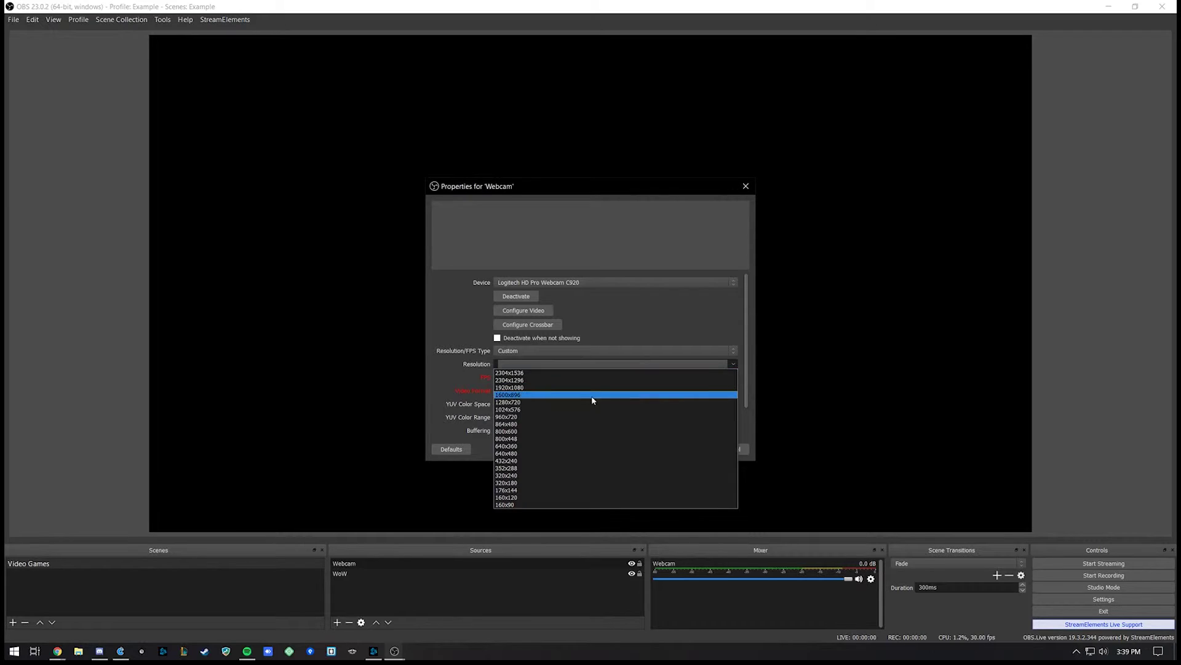
click(508, 387)
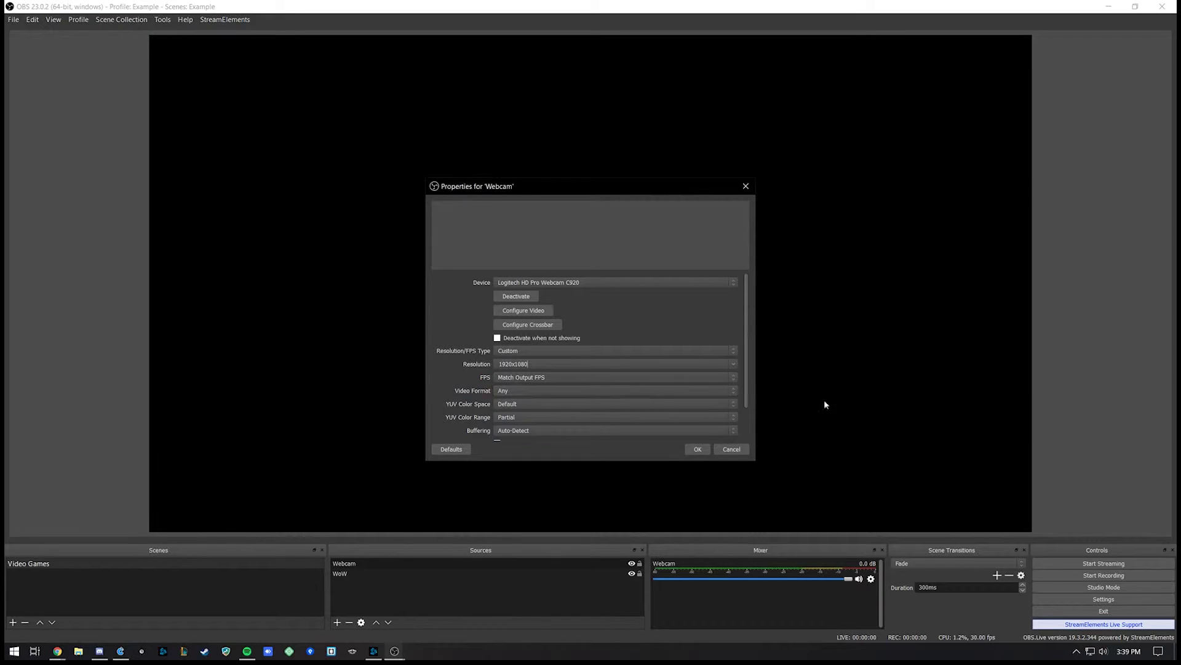
drag(587, 189, 521, 165)
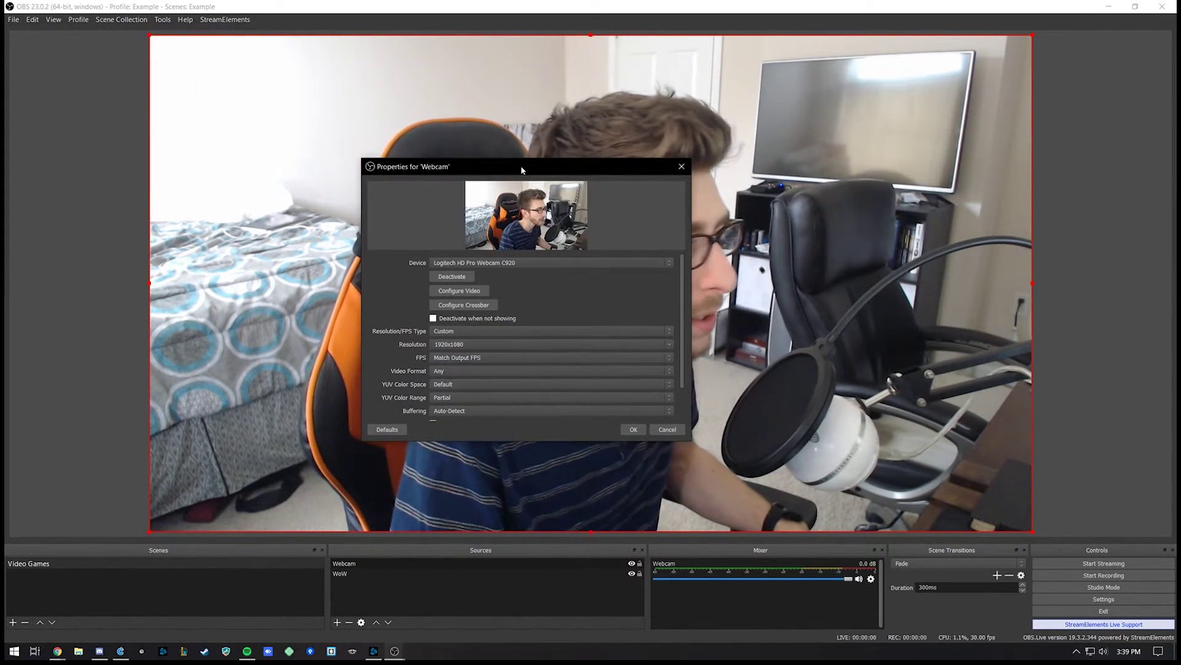
Set the webcam resolution to 864x480 and place the image, scaled down, in the canvas's lower-left corner
click(669, 346)
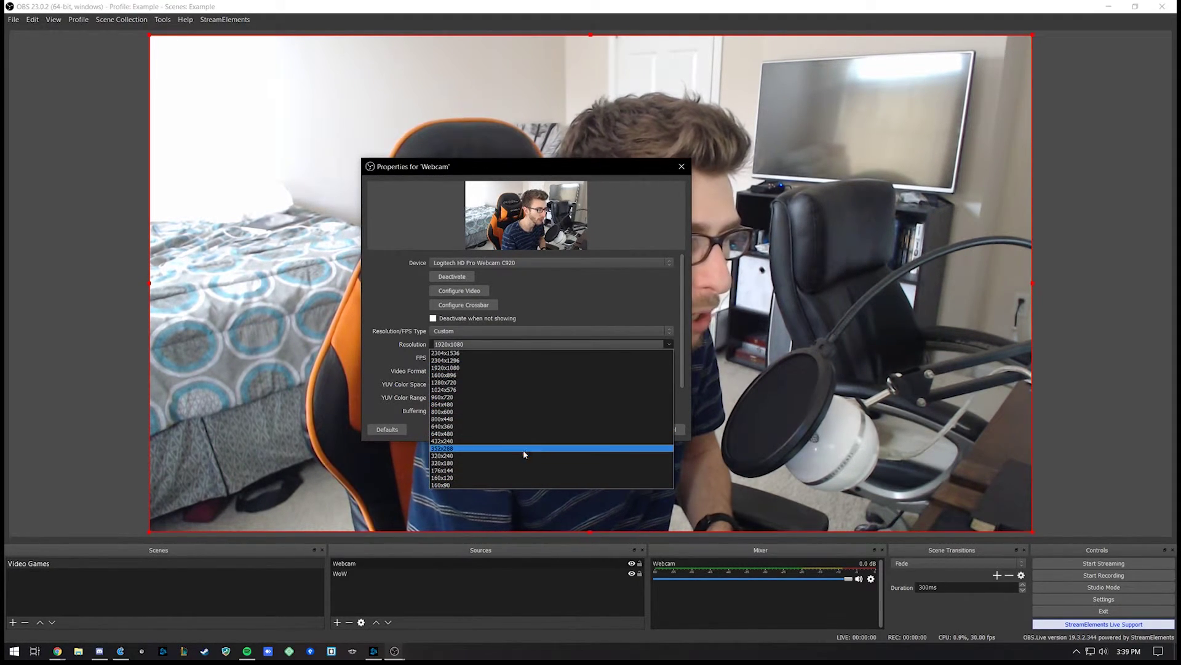
click(447, 409)
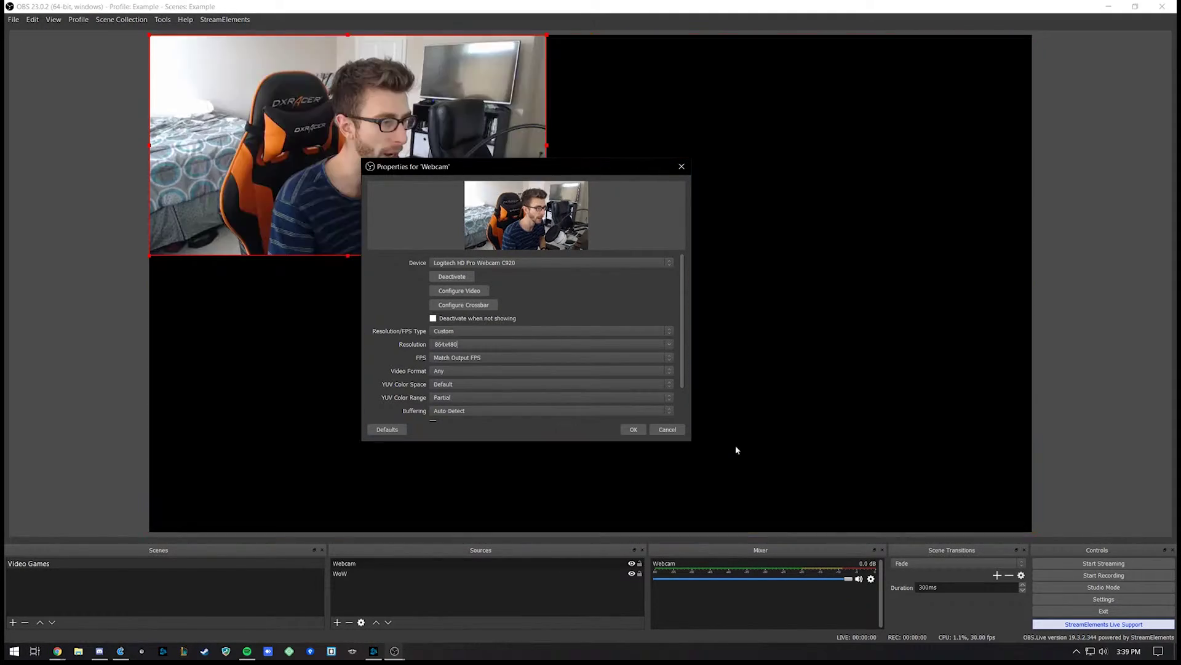
drag(507, 170, 798, 145)
drag(468, 158, 456, 435)
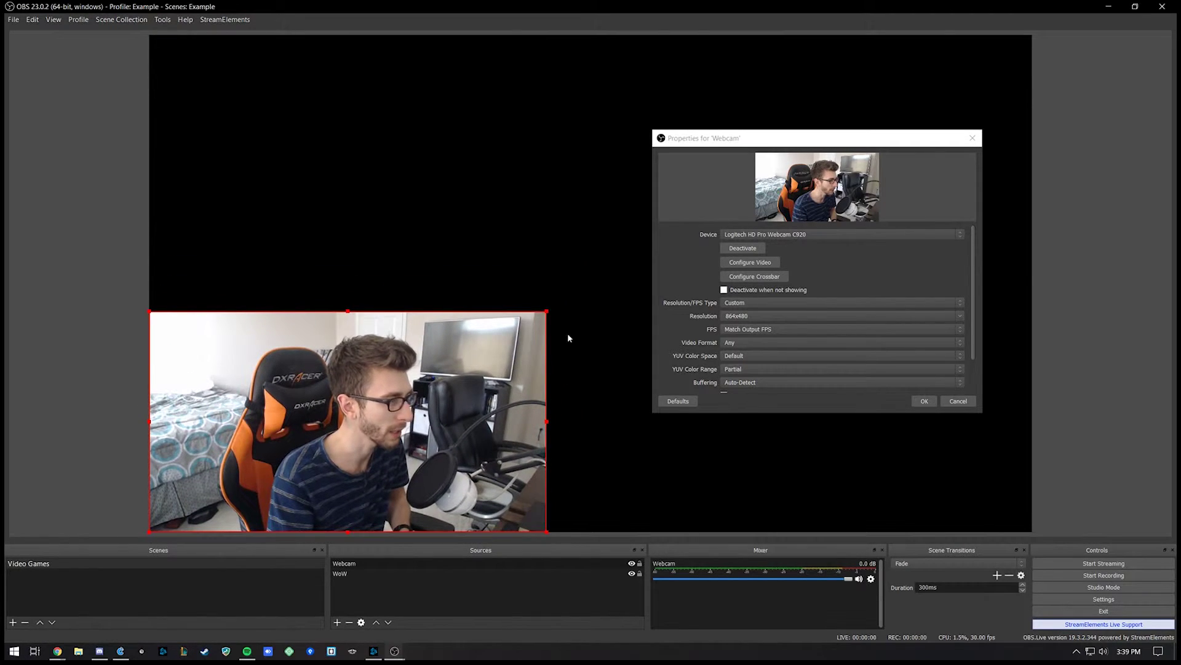
drag(547, 312, 375, 400)
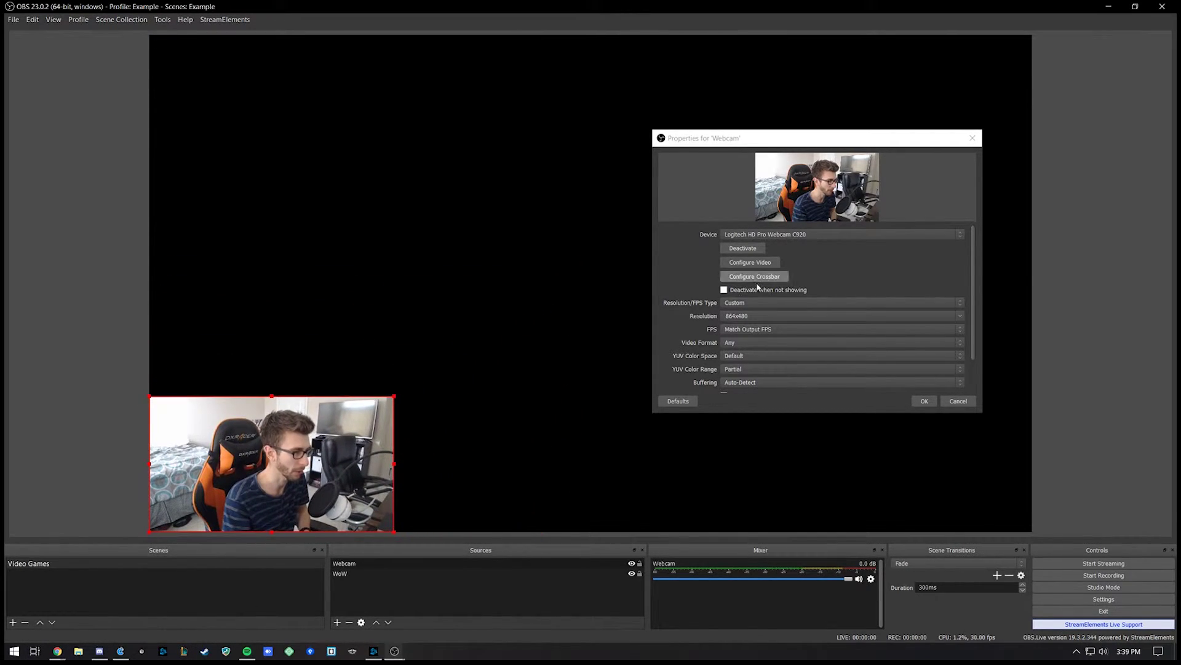
Set the webcam resolution to 640x360 and rescale the image in the canvas's lower-left corner to a little over a quarter of the canvas width
click(965, 319)
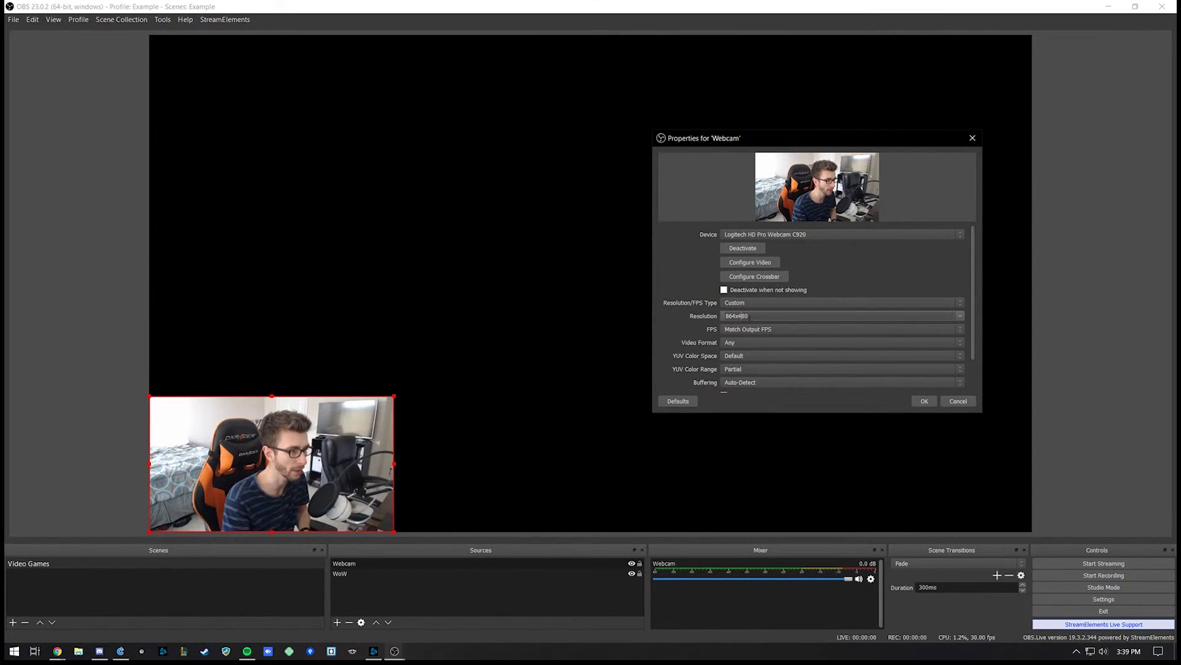
click(962, 316)
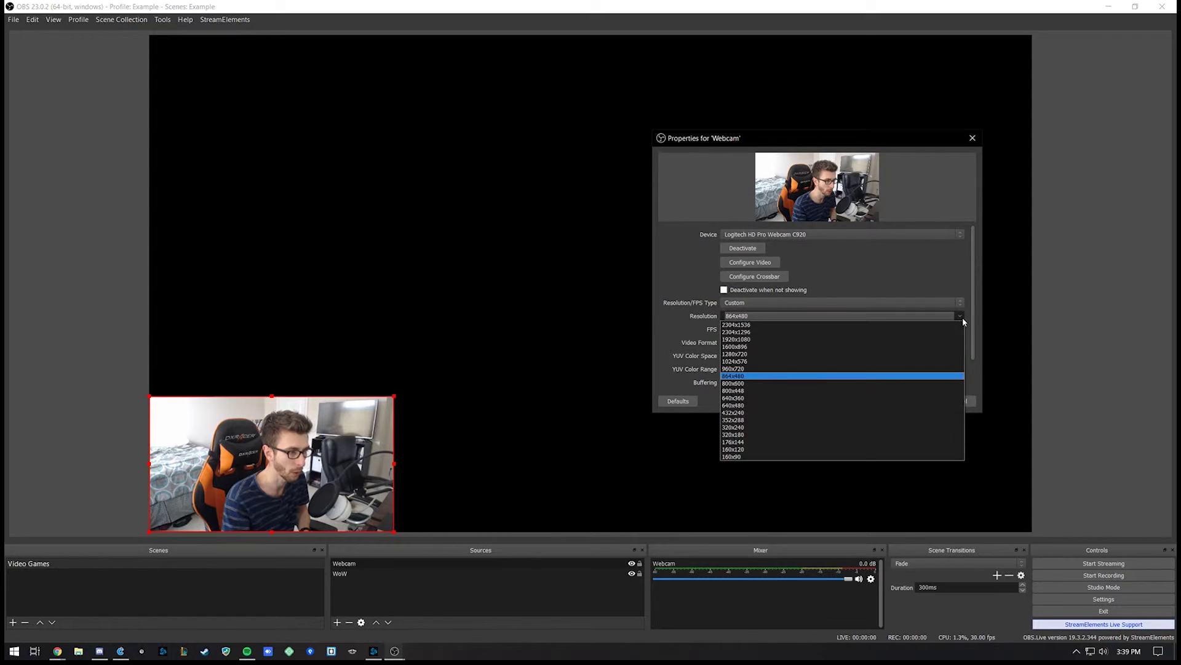
click(747, 400)
drag(280, 455, 285, 486)
drag(332, 429, 400, 390)
click(477, 452)
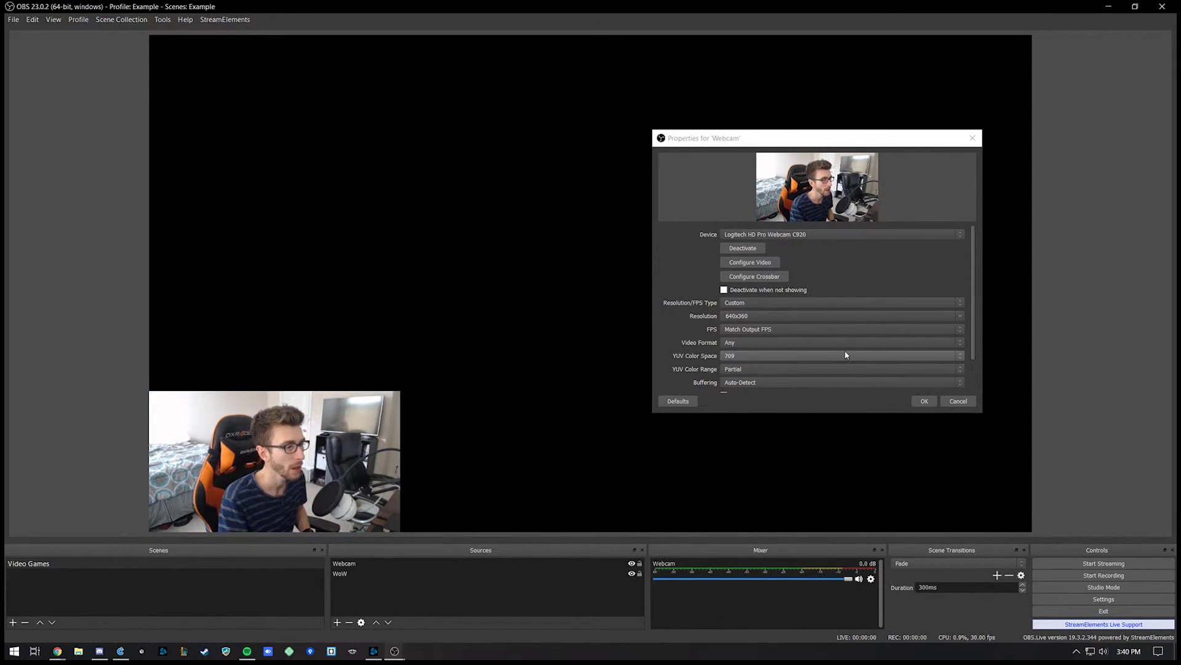
Set the webcam's YUV Color Space to 709 and its YUV Color Range to Full
scroll(845, 355, up, 2)
drag(973, 343, 974, 378)
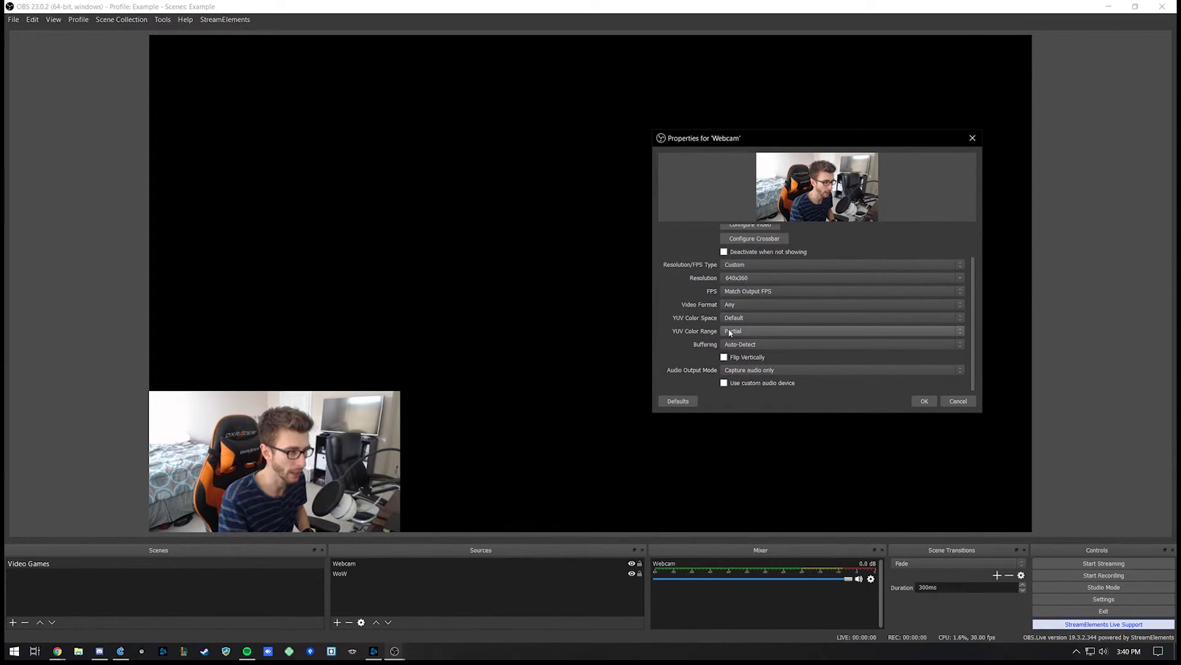
click(770, 318)
click(752, 342)
click(752, 331)
click(752, 344)
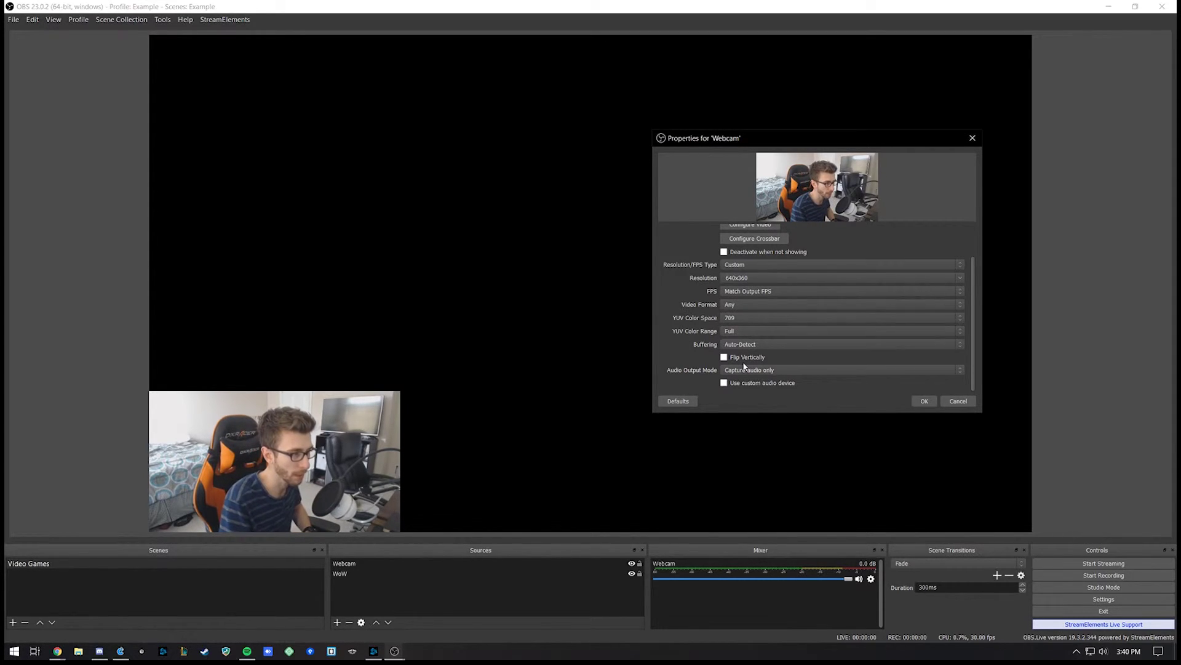
Choose Match Output FPS as the webcam's frame rate and confirm the properties
click(737, 293)
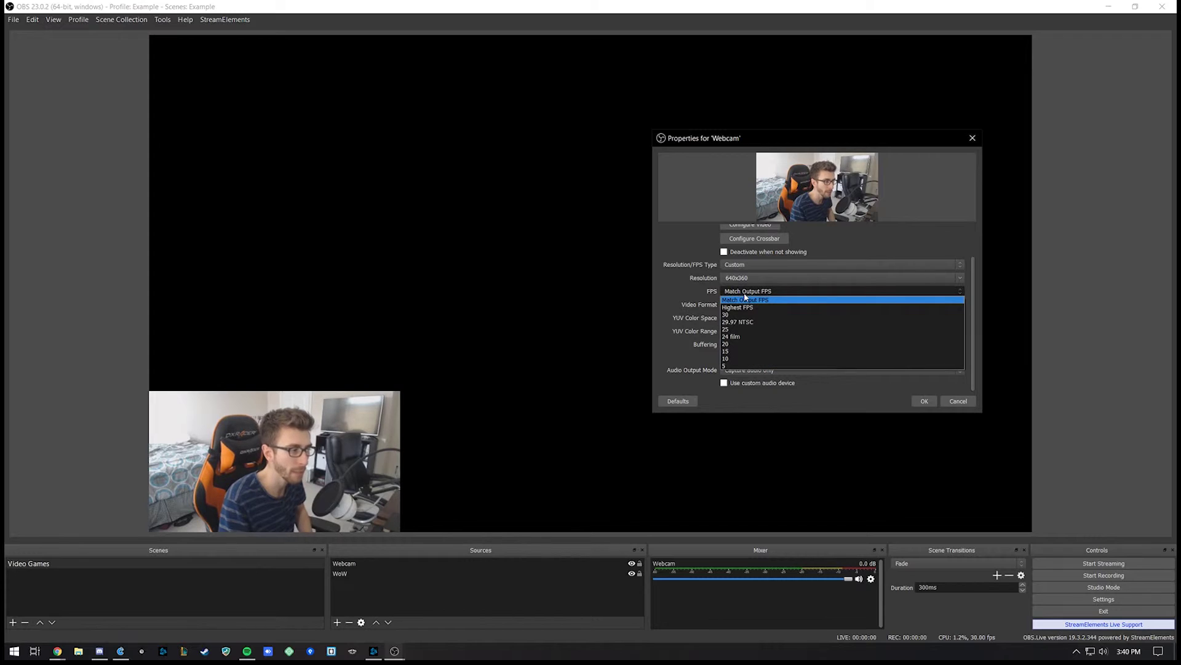
click(760, 302)
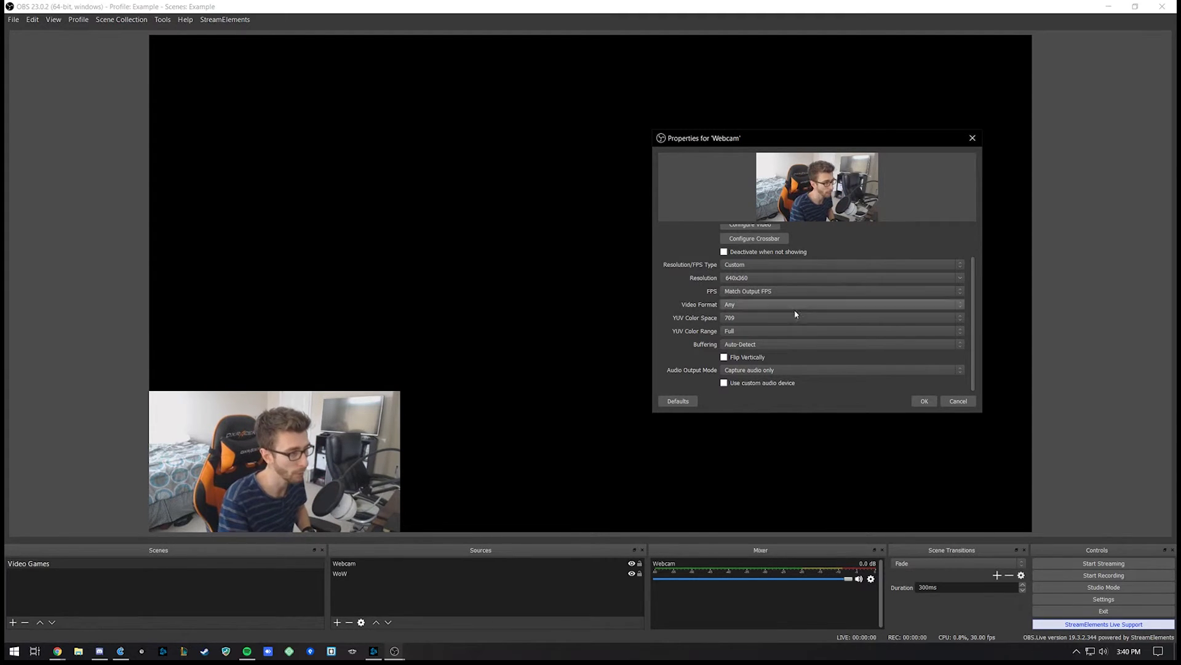
click(918, 403)
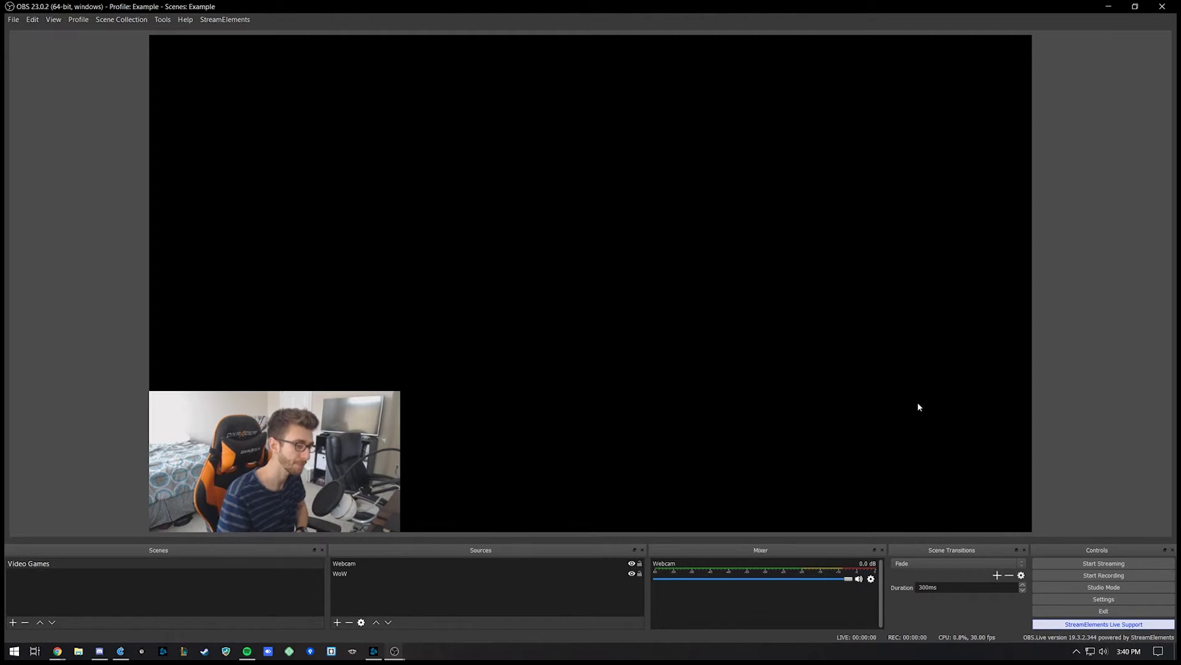
Try the webcam image in the canvas's upper-left corner, return it to the lower-left corner, and deselect it
drag(343, 467, 320, 134)
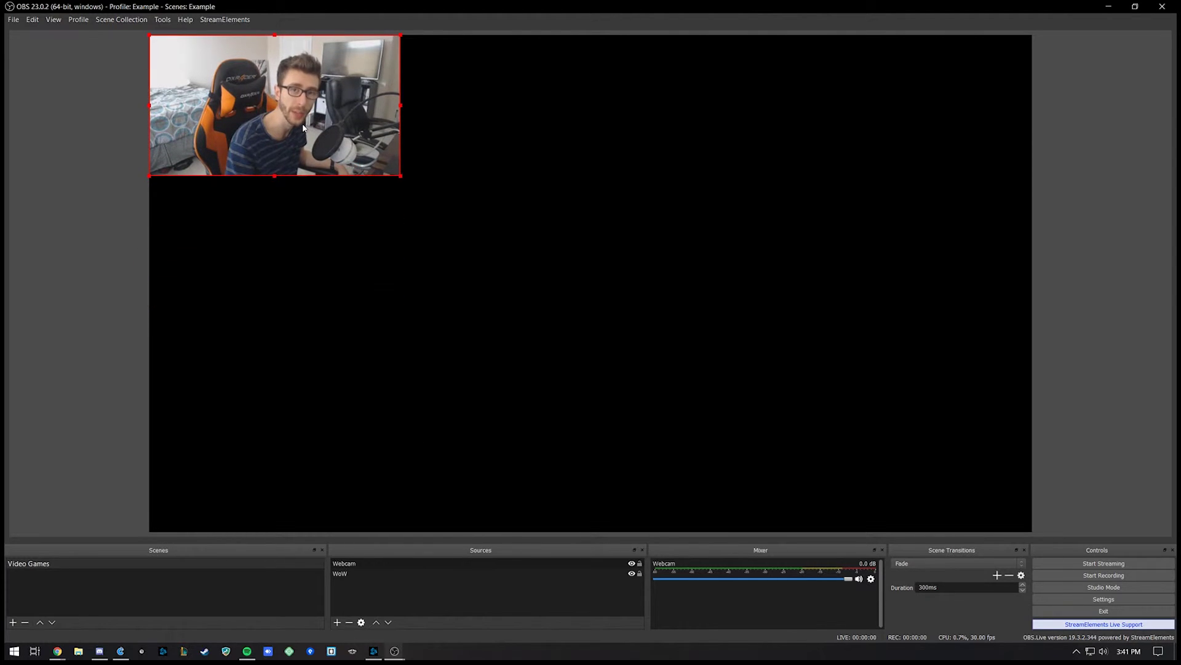
drag(304, 128, 302, 483)
click(521, 352)
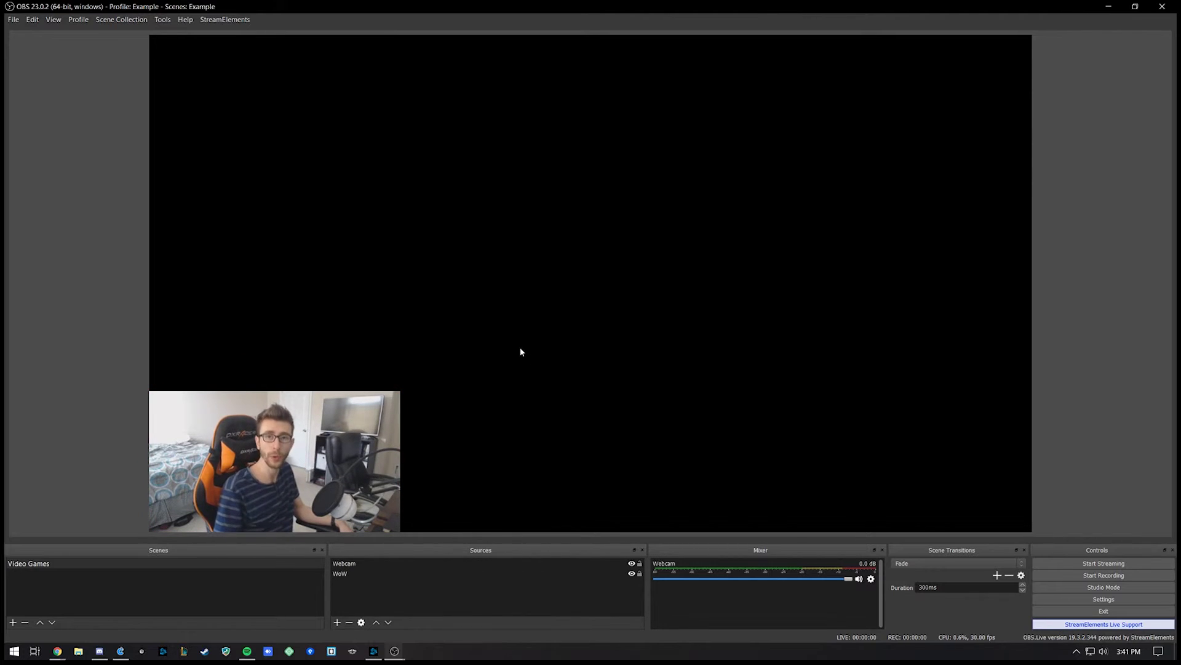